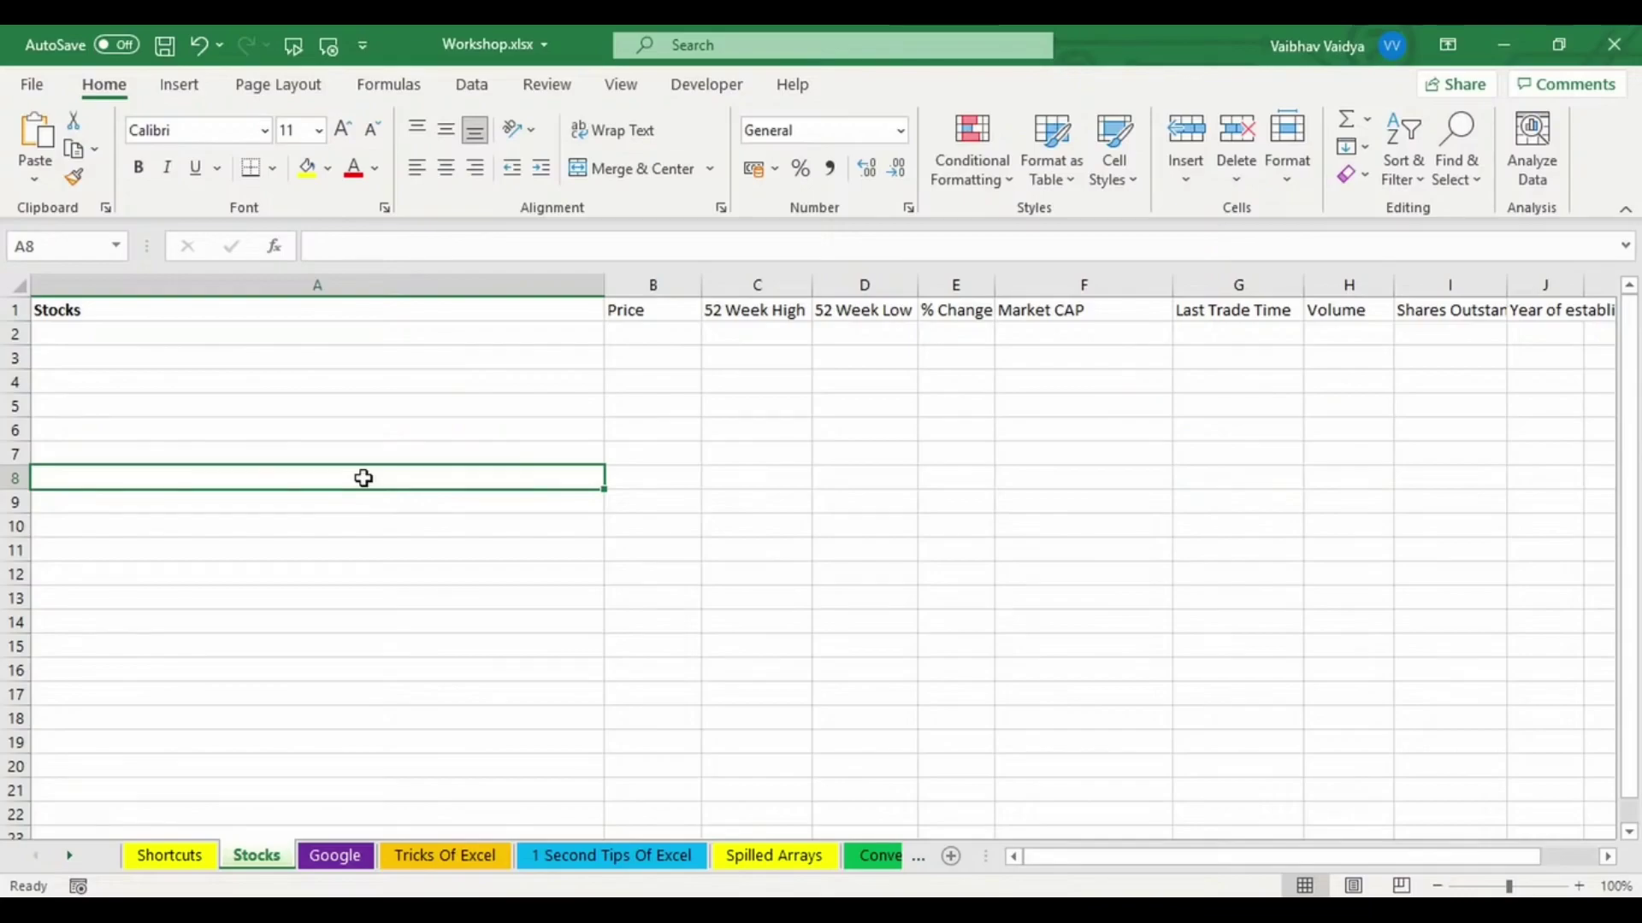
Step: Enter the tickers WIPRO, HDFC and TCS in A2:A4
{"action": "left_click", "coordinate": [334, 353]}
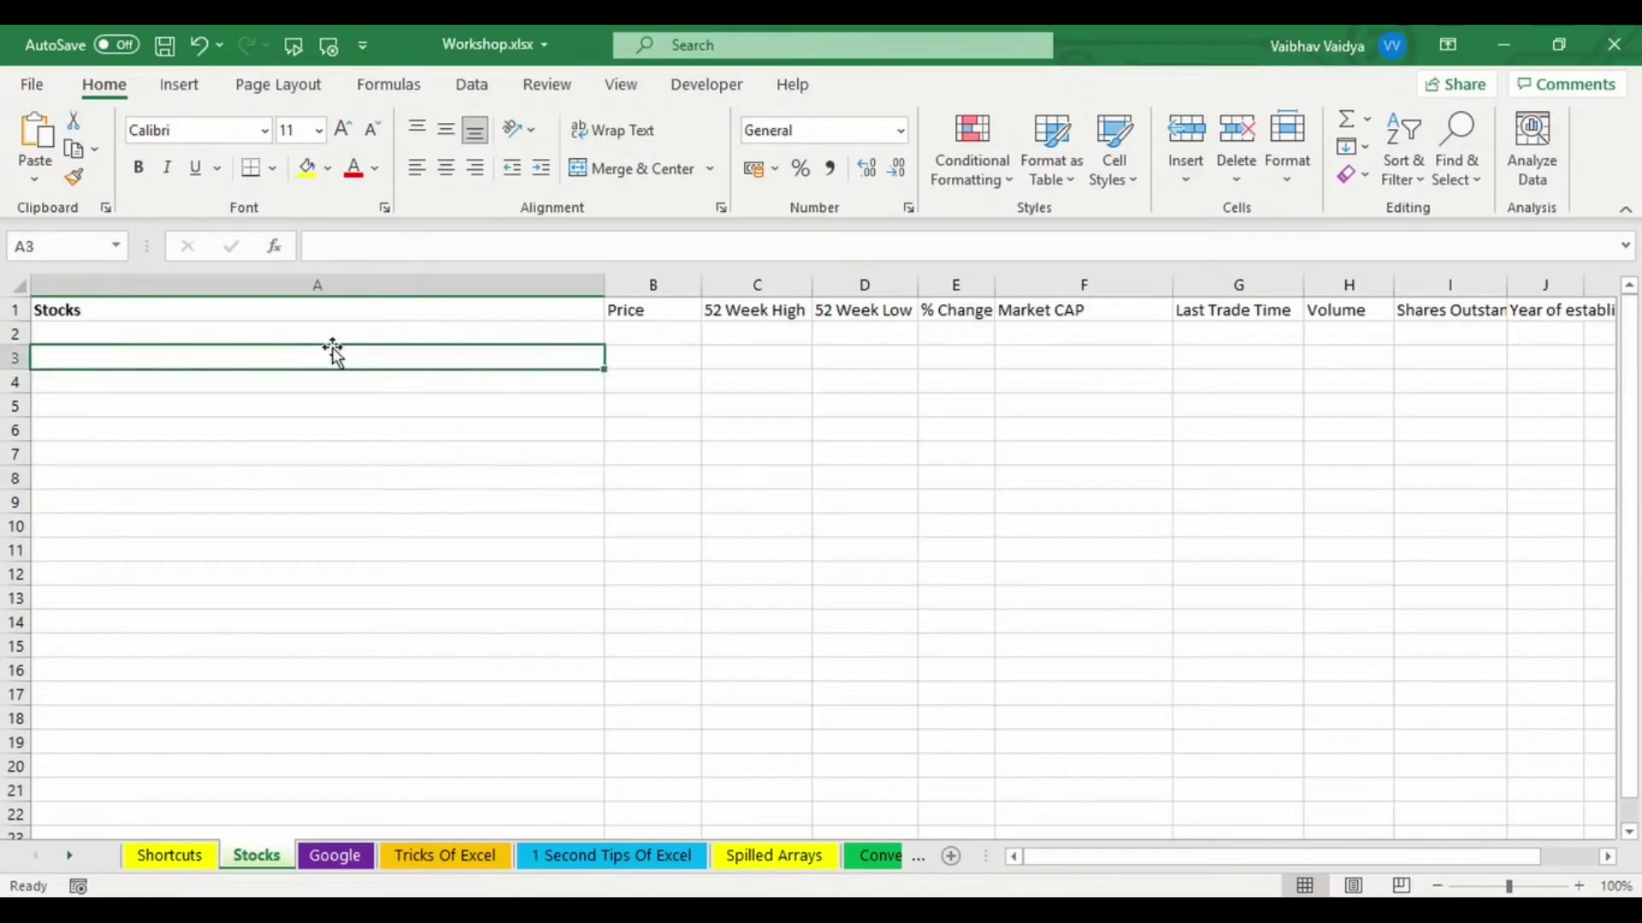
{"action": "key", "text": "Up"}
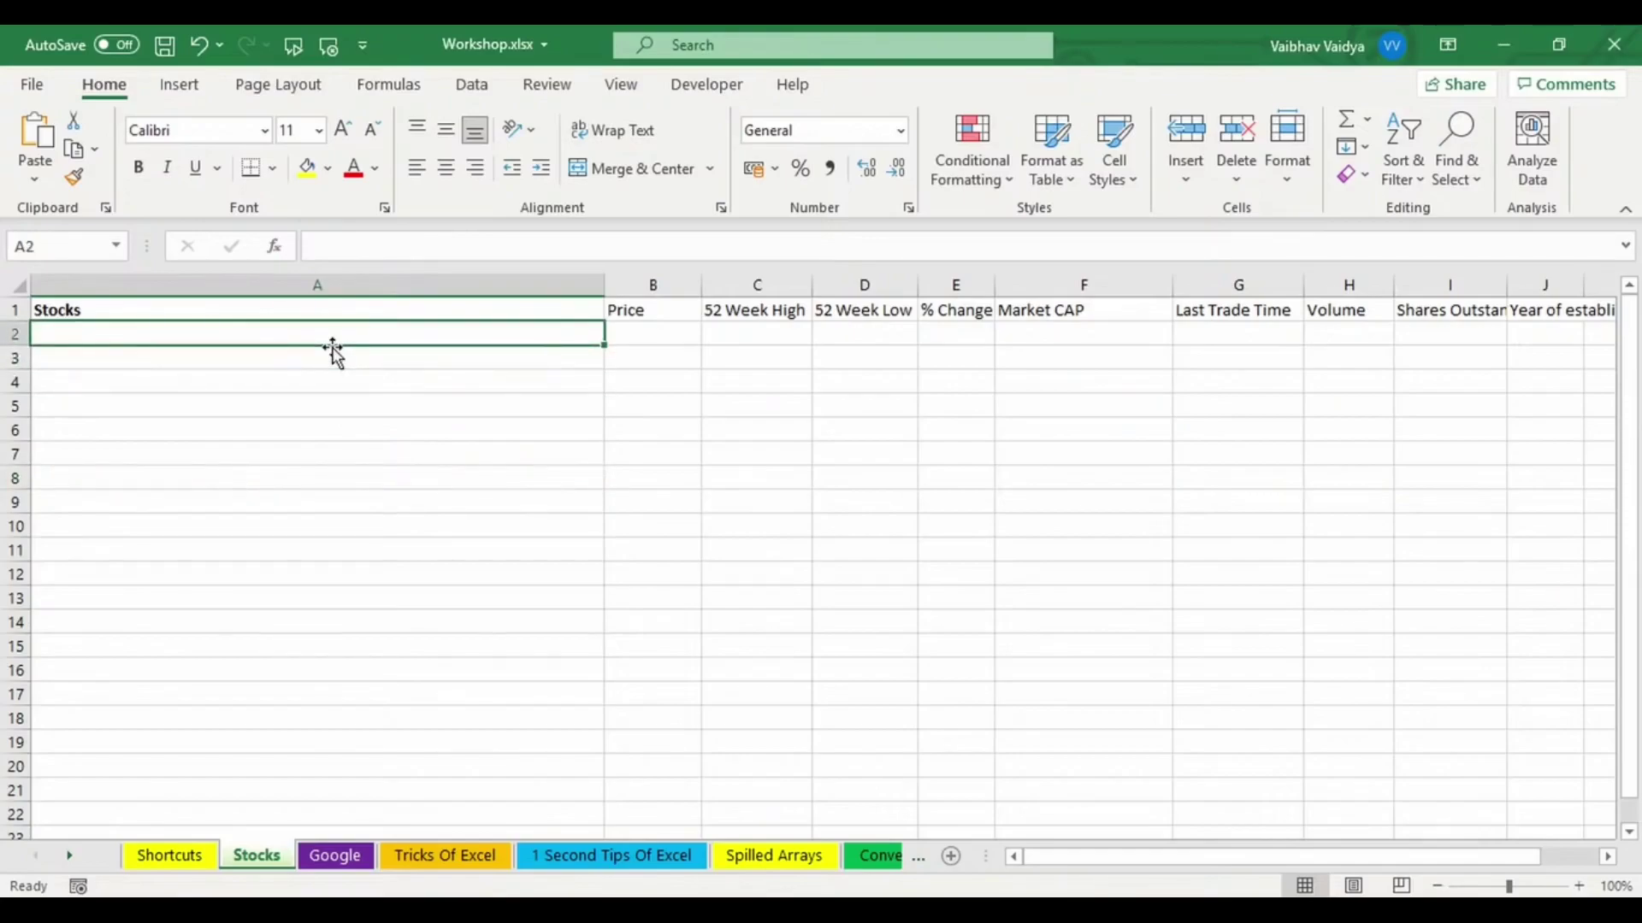
{"action": "type", "text": "WIPRO"}
{"action": "key", "text": "Return"}
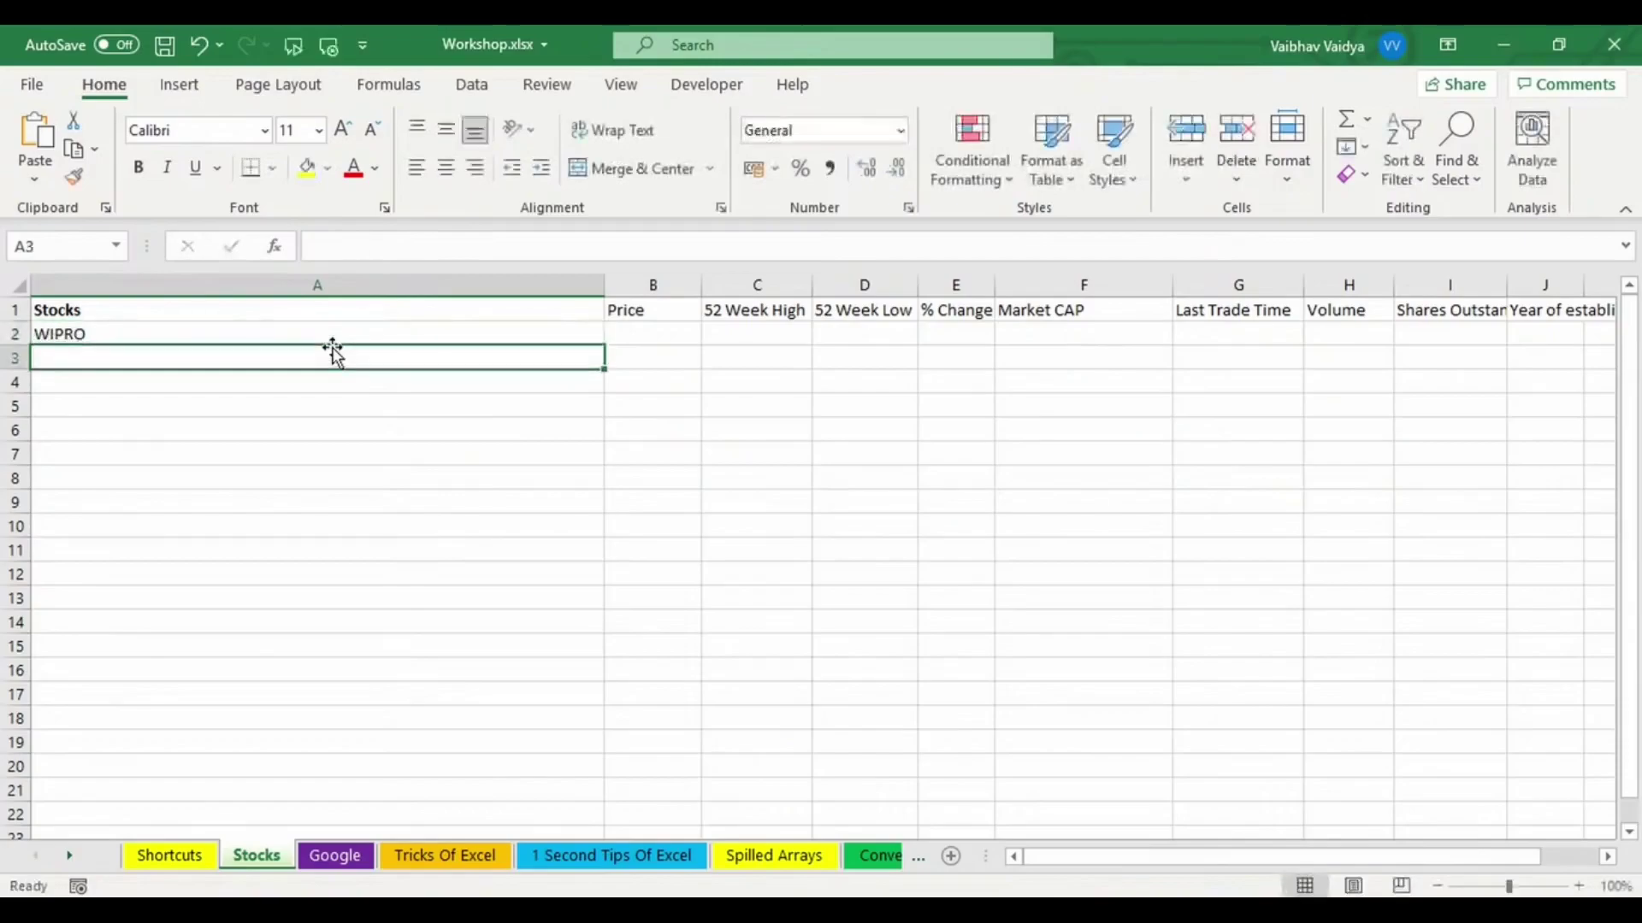
{"action": "type", "text": "HDFC"}
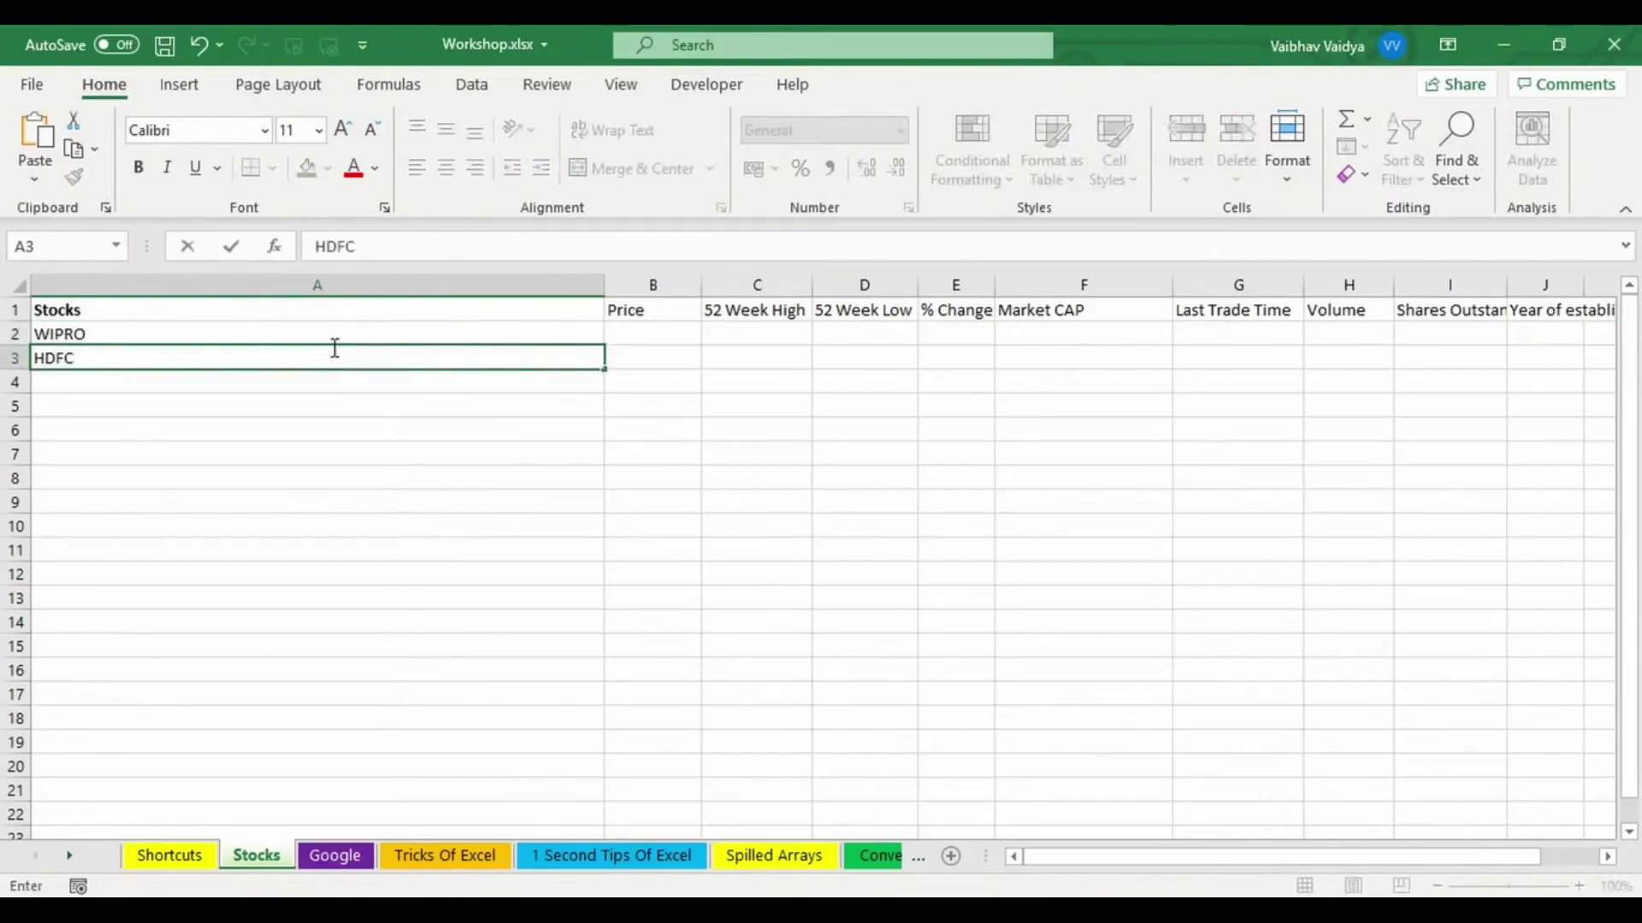
{"action": "key", "text": "Return"}
{"action": "type", "text": "TCS"}
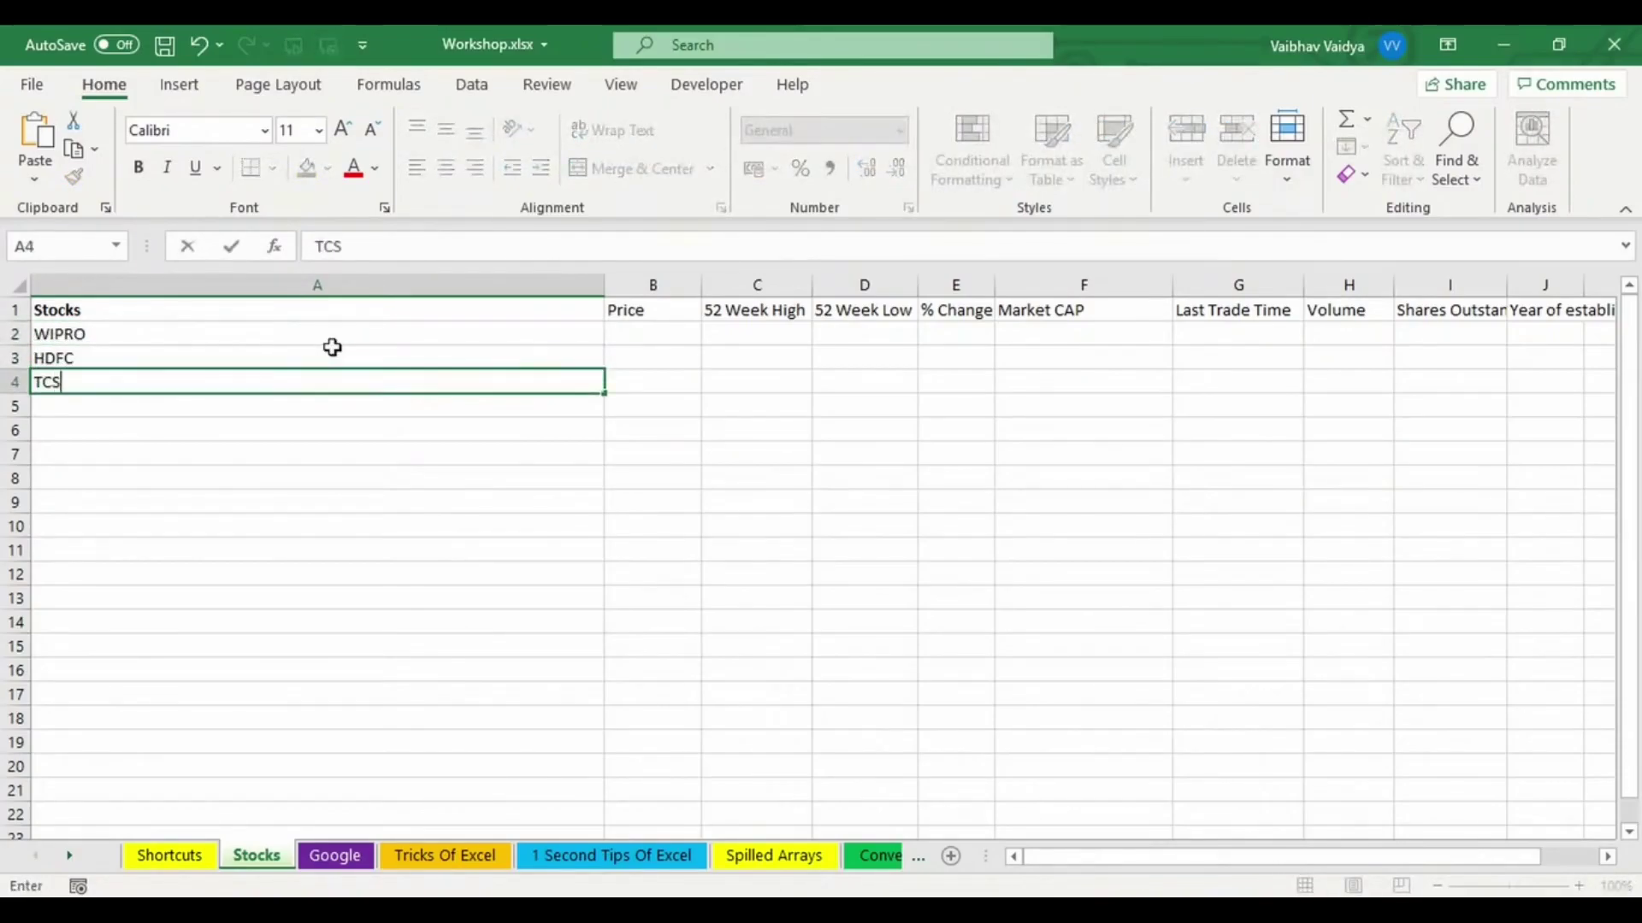
{"action": "key", "text": "Return"}
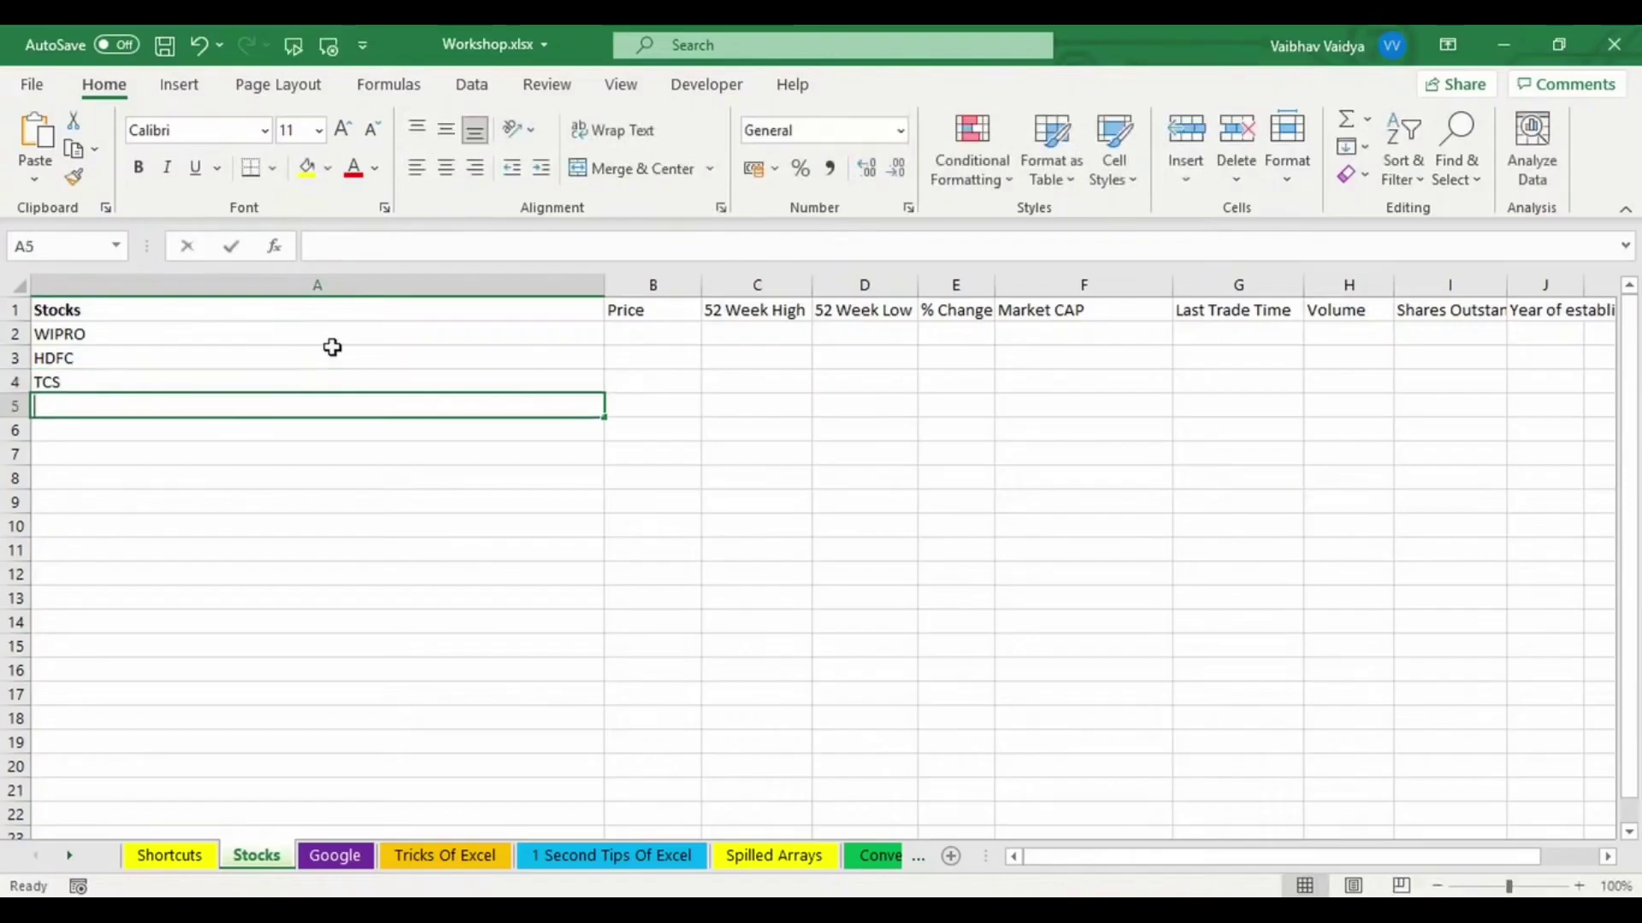
Step: Enter HDFCBANK, APARINDS, TORNTPOWER and TORNTPHARM in A5:A8
{"action": "type", "text": "HDFCBANK"}
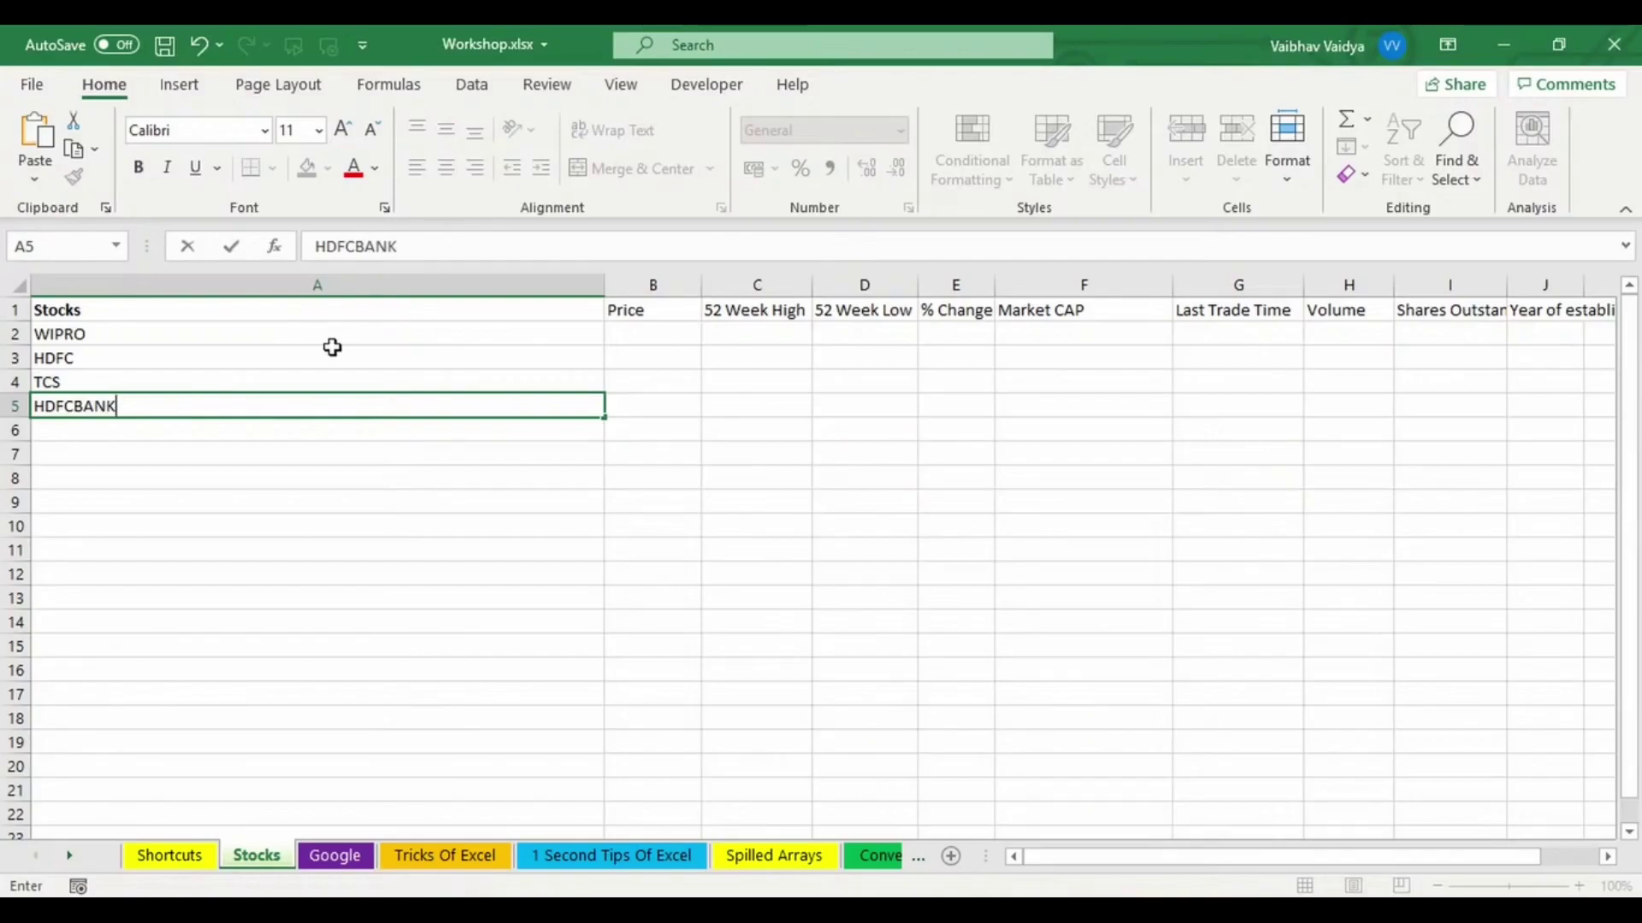
{"action": "key", "text": "Return"}
{"action": "type", "text": "APAR"}
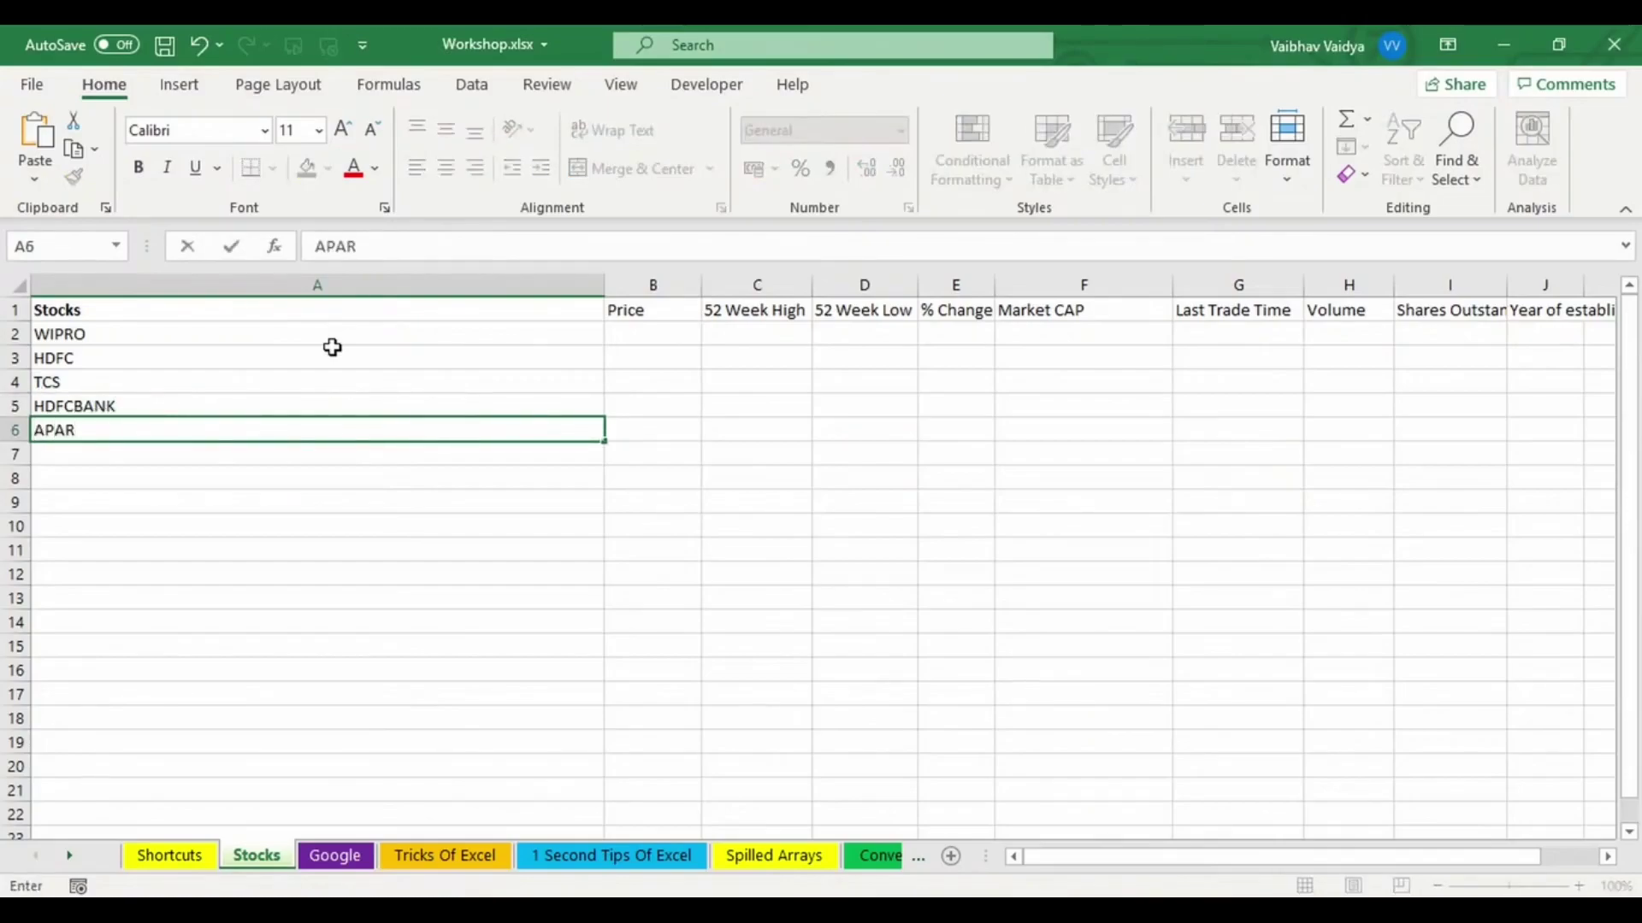
{"action": "type", "text": "INDS"}
{"action": "key", "text": "Return"}
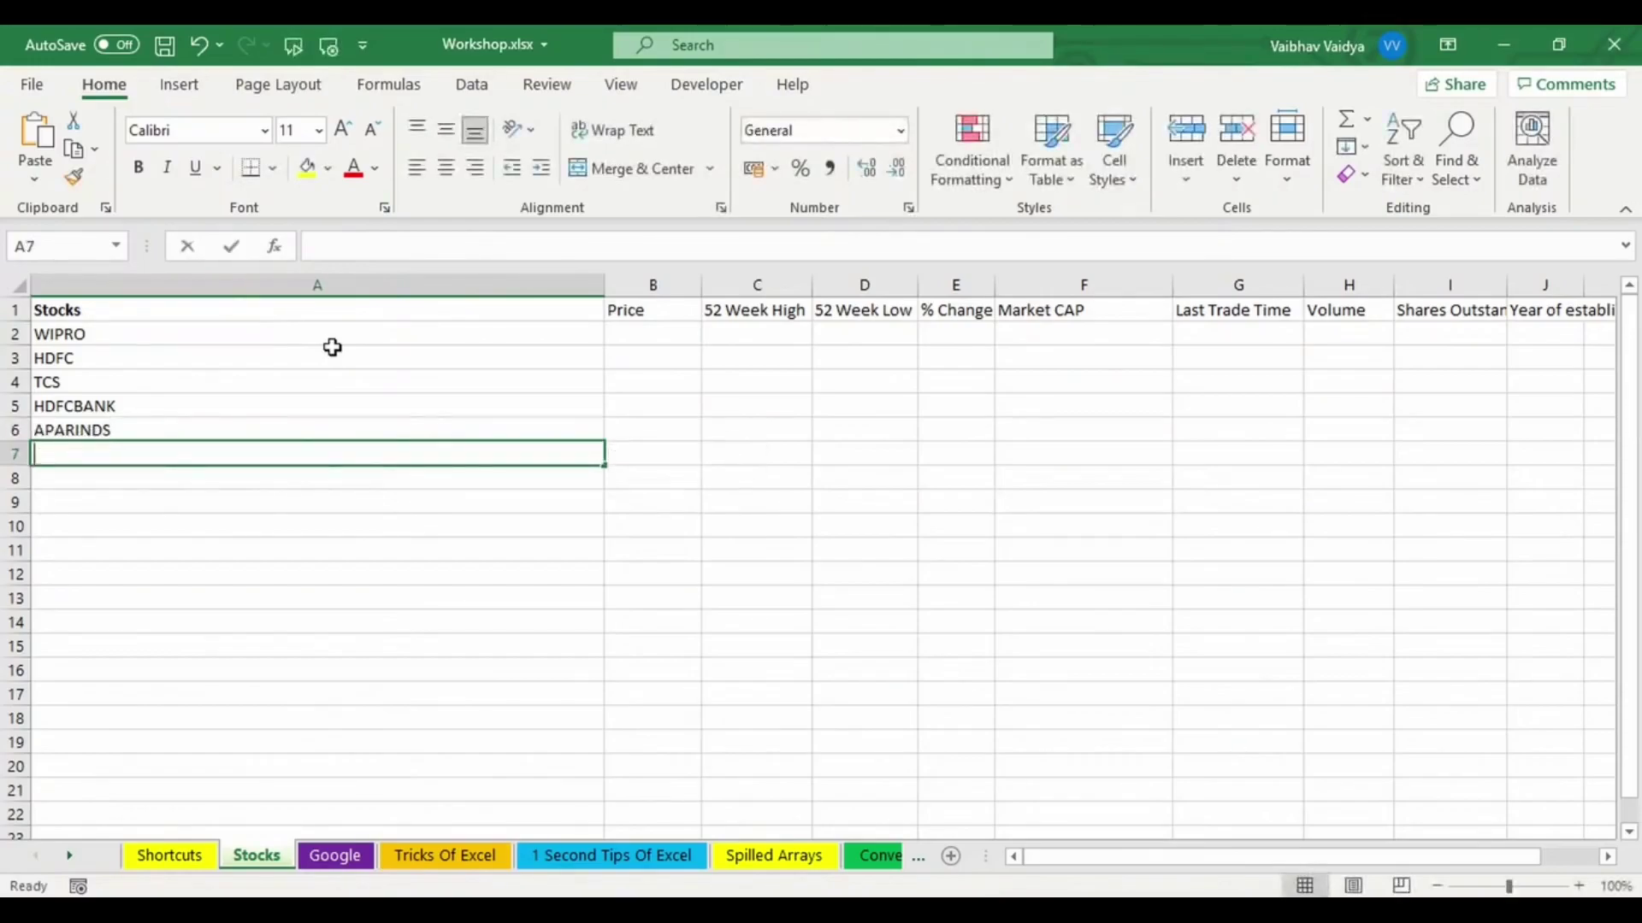
{"action": "type", "text": "TORR"}
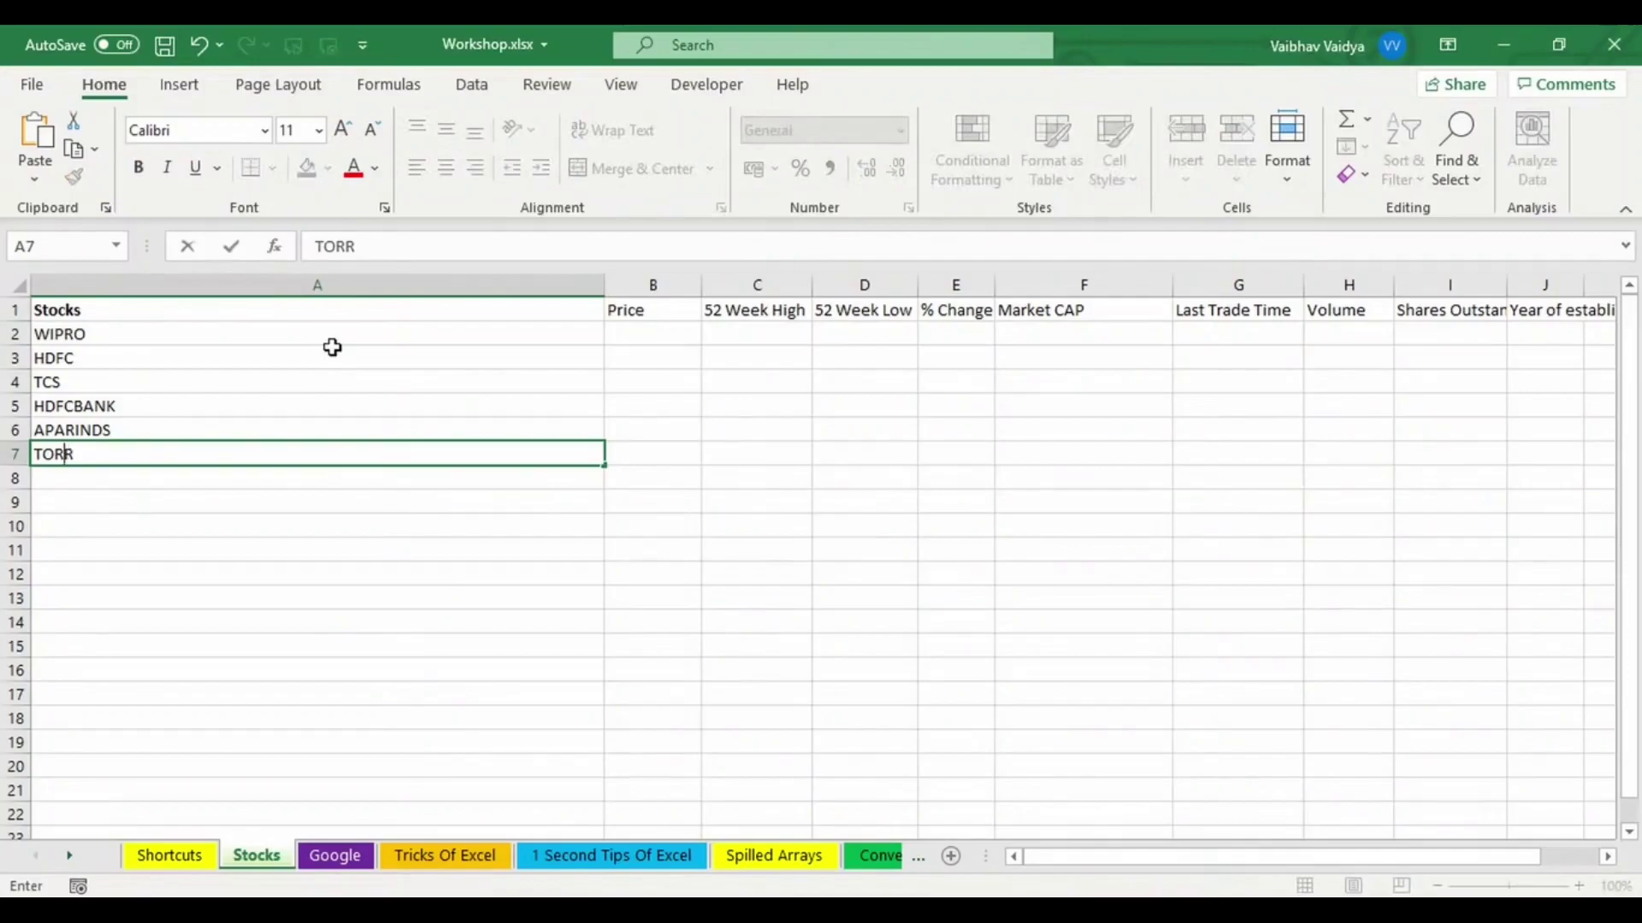
{"action": "key", "text": "BackSpace"}
{"action": "type", "text": "NTPOWER"}
{"action": "key", "text": "Return"}
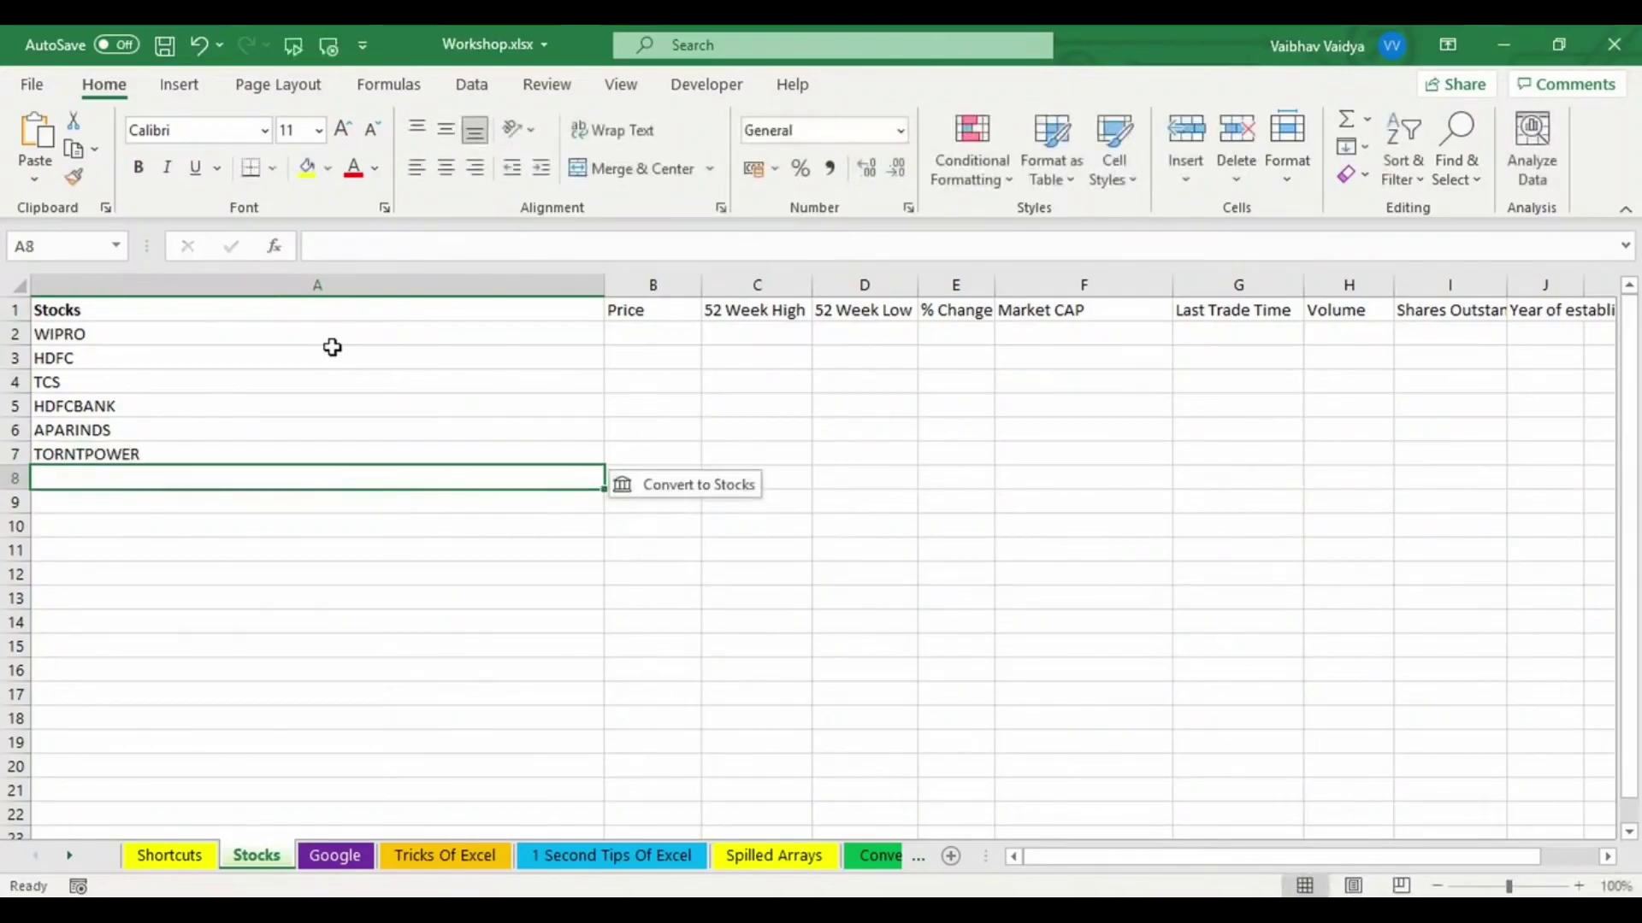
{"action": "type", "text": "T"}
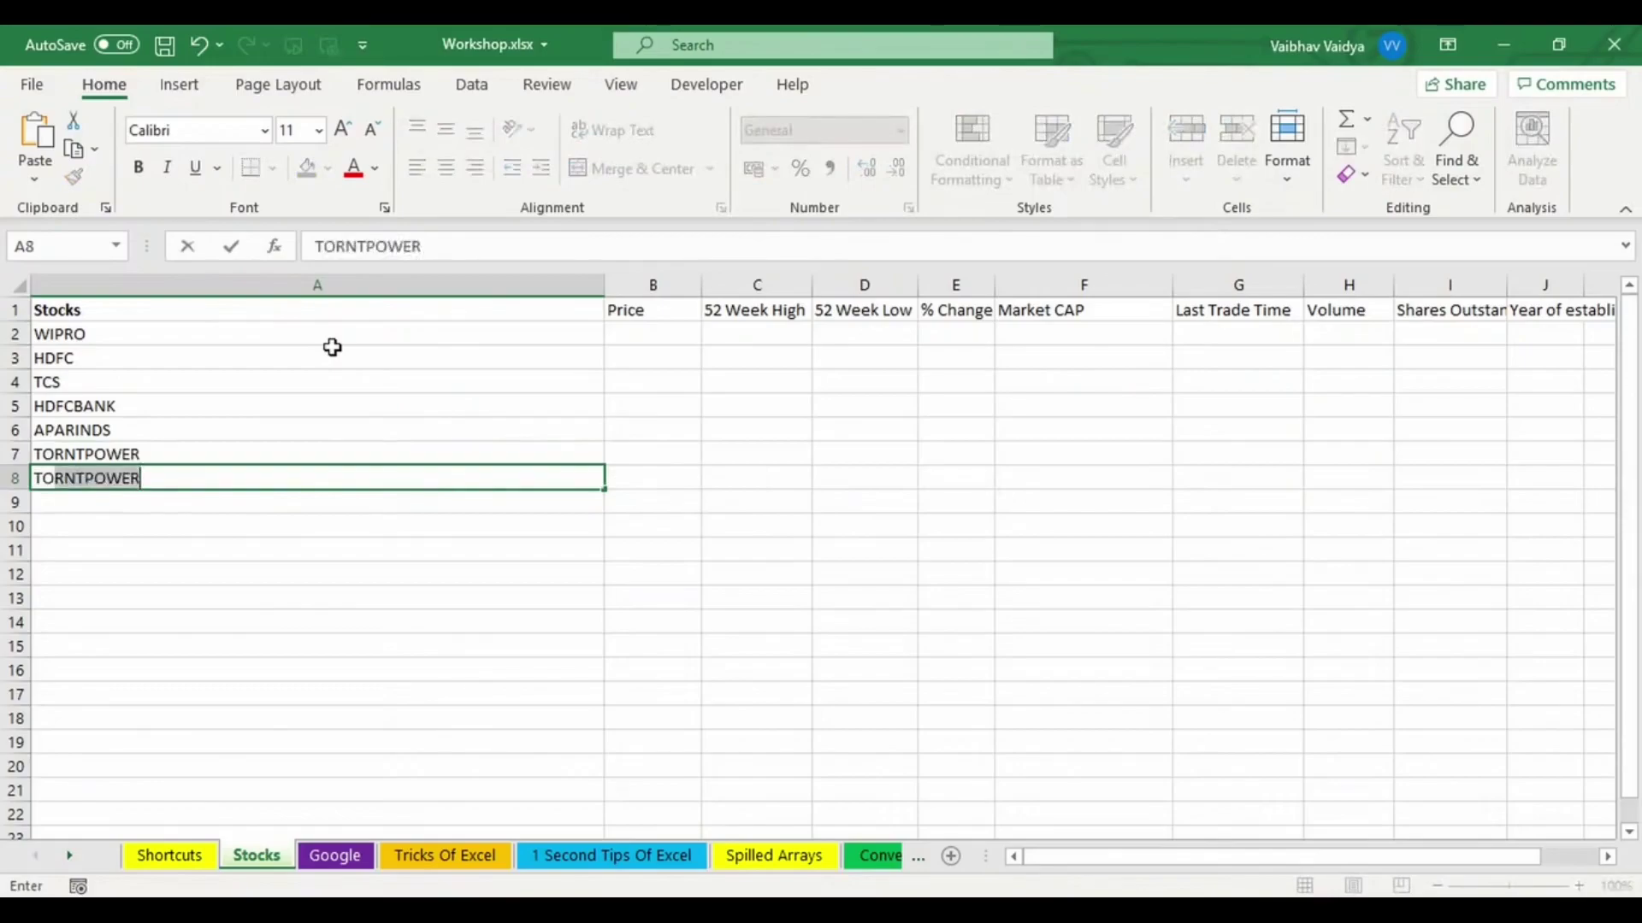
{"action": "type", "text": "ORNTPH"}
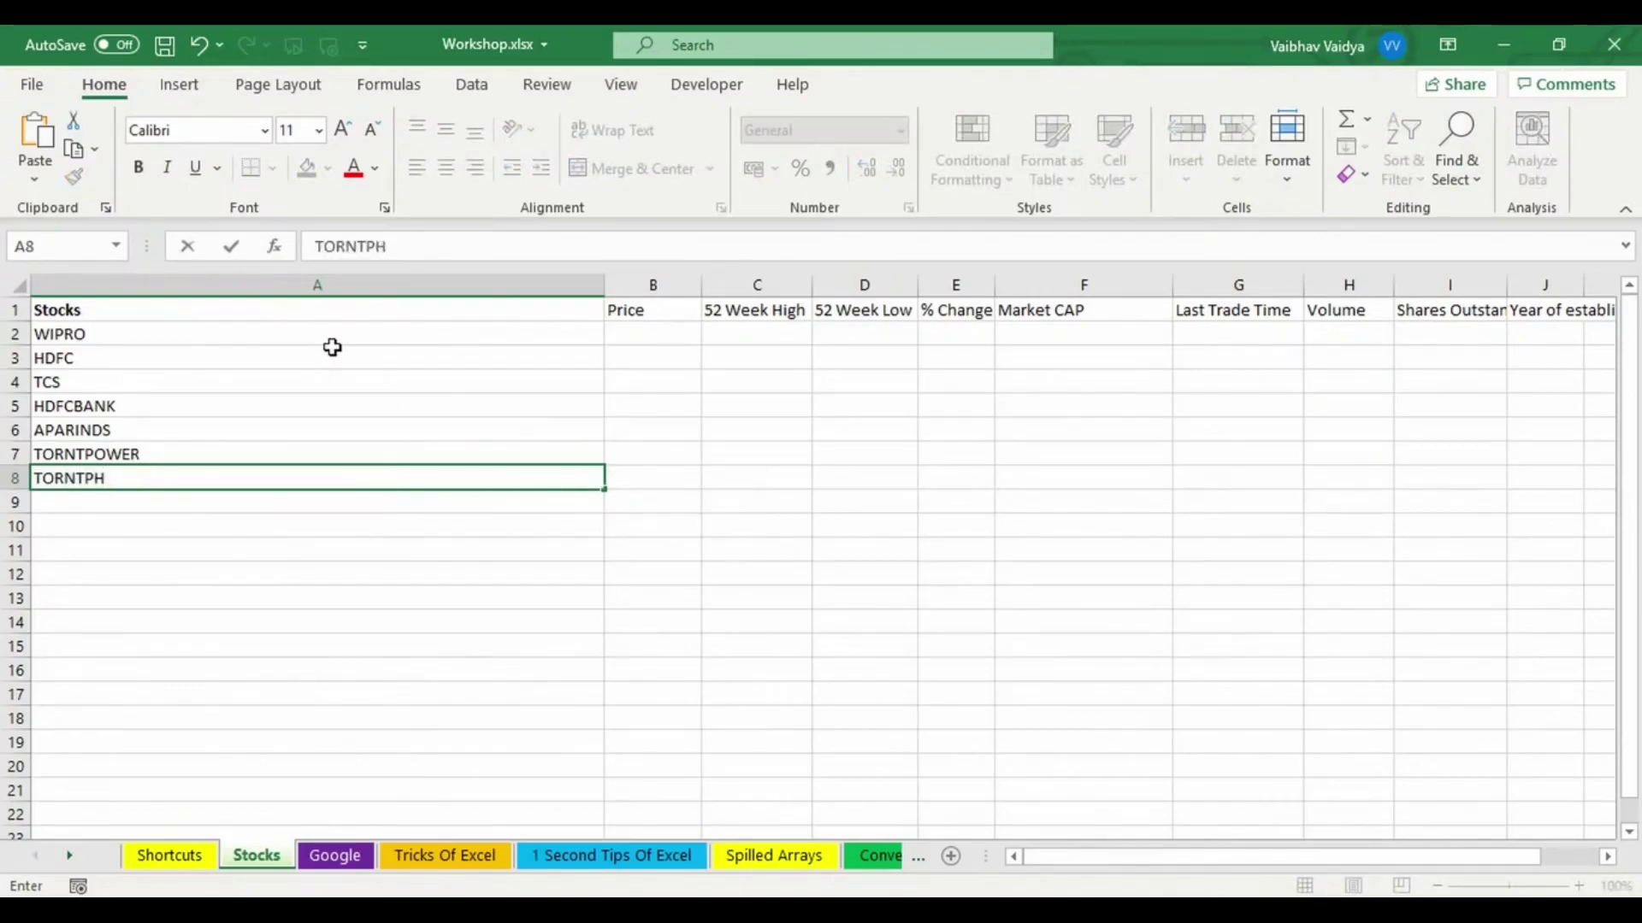
{"action": "type", "text": "ARM"}
{"action": "key", "text": "Return"}
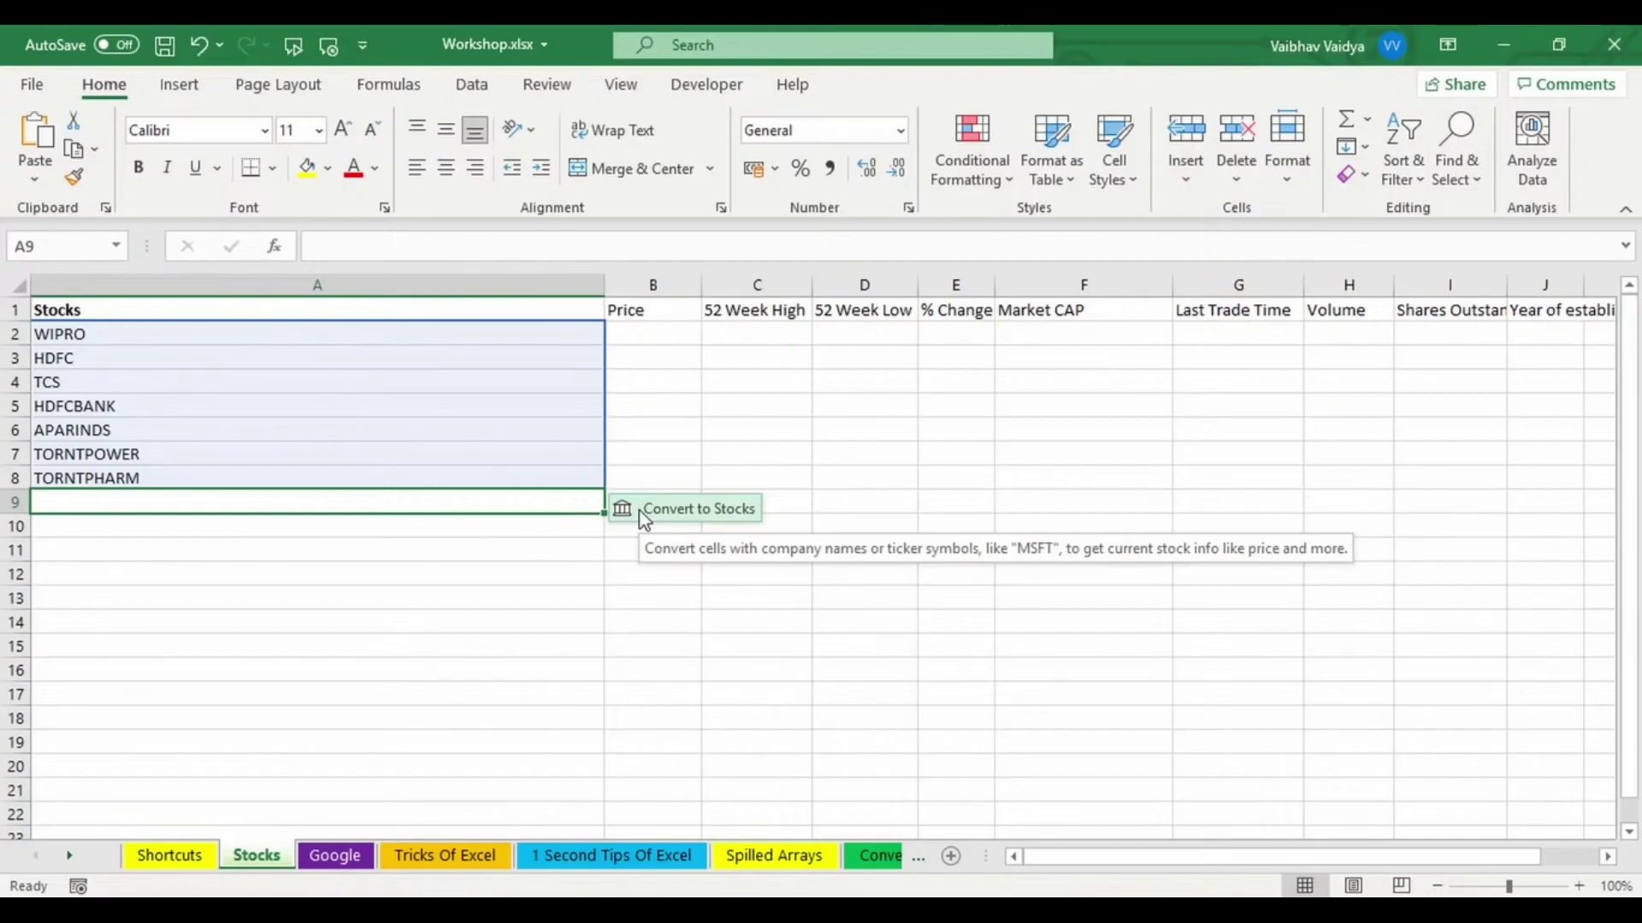
Step: Select the seven tickers in A2:A8 and bring up the Data tab
{"action": "left_click", "coordinate": [535, 335]}
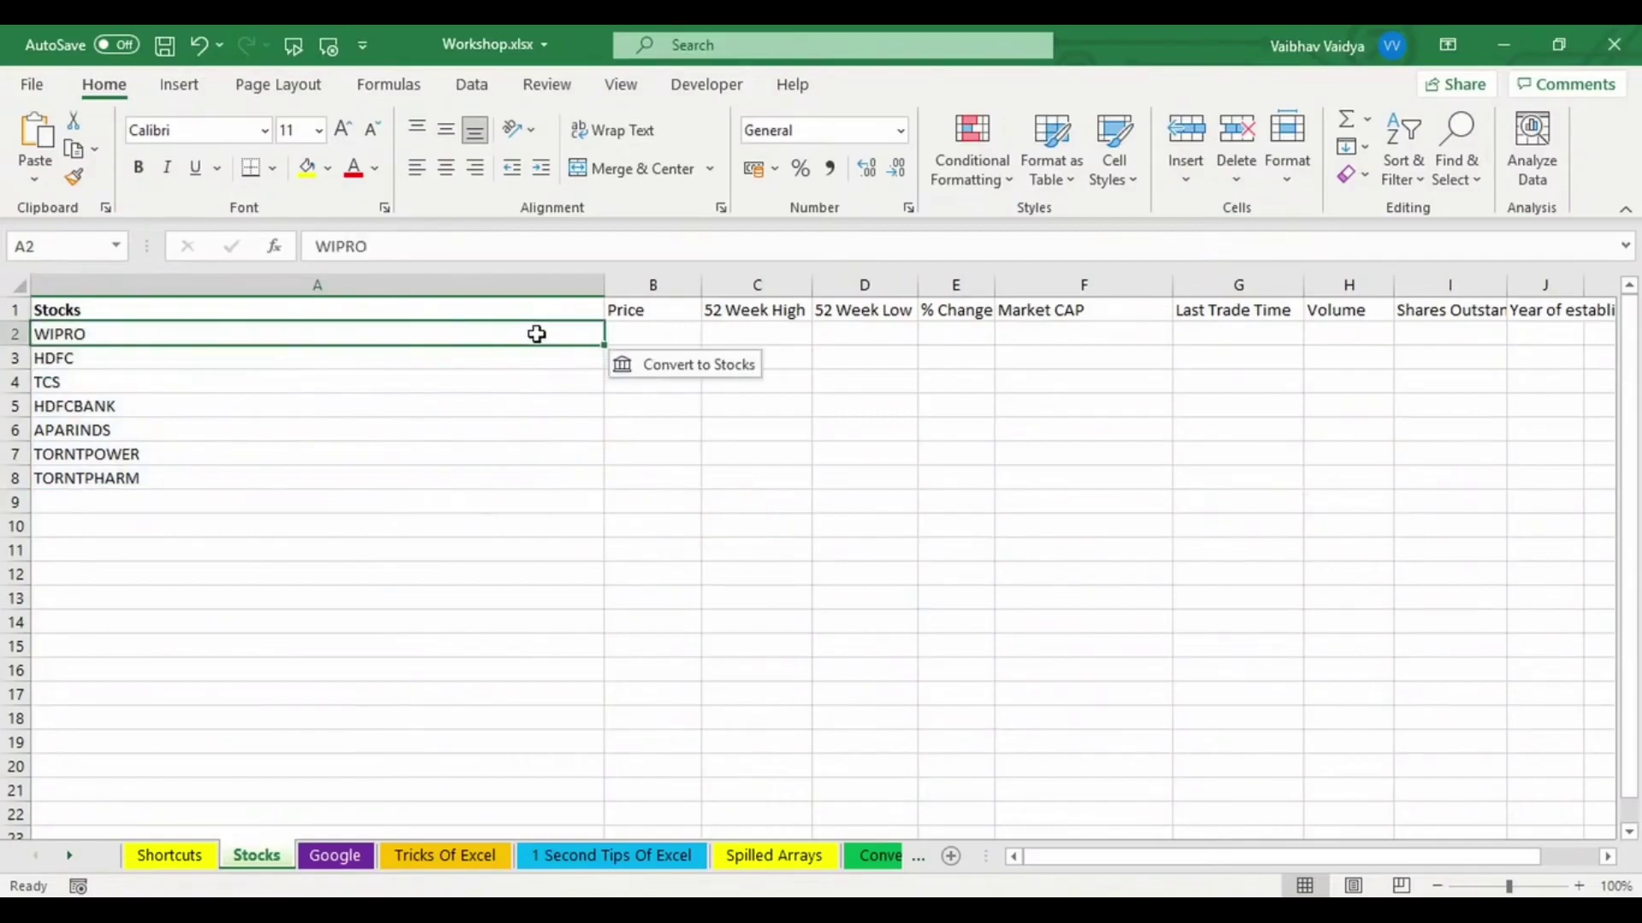
{"action": "key", "text": "ctrl+shift+Down"}
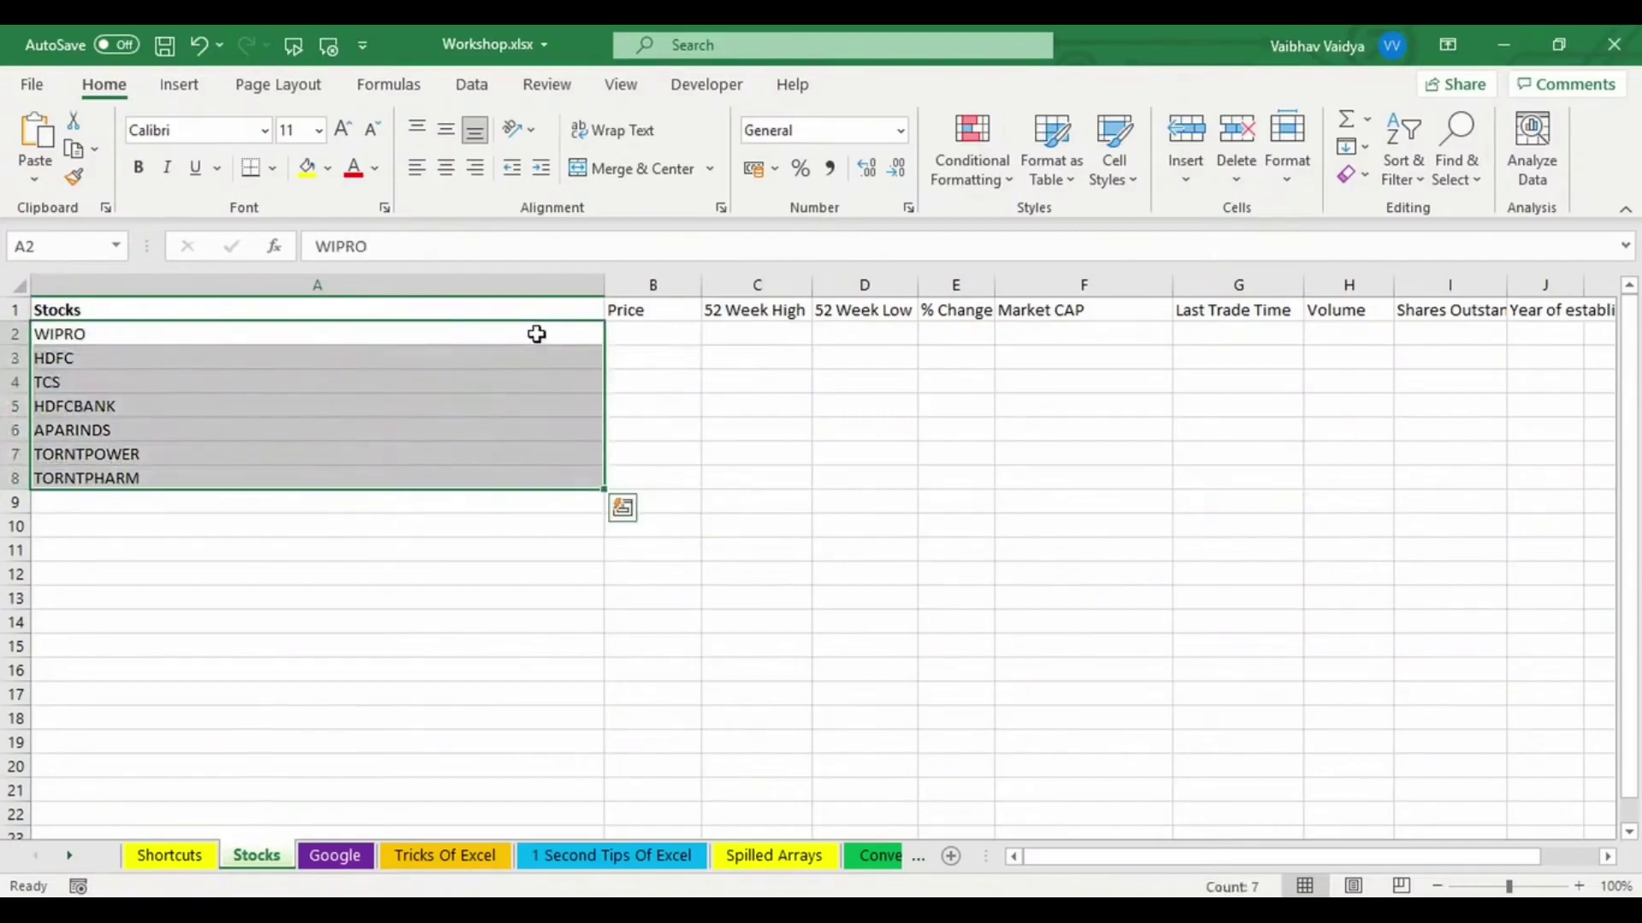
{"action": "left_click", "coordinate": [463, 89]}
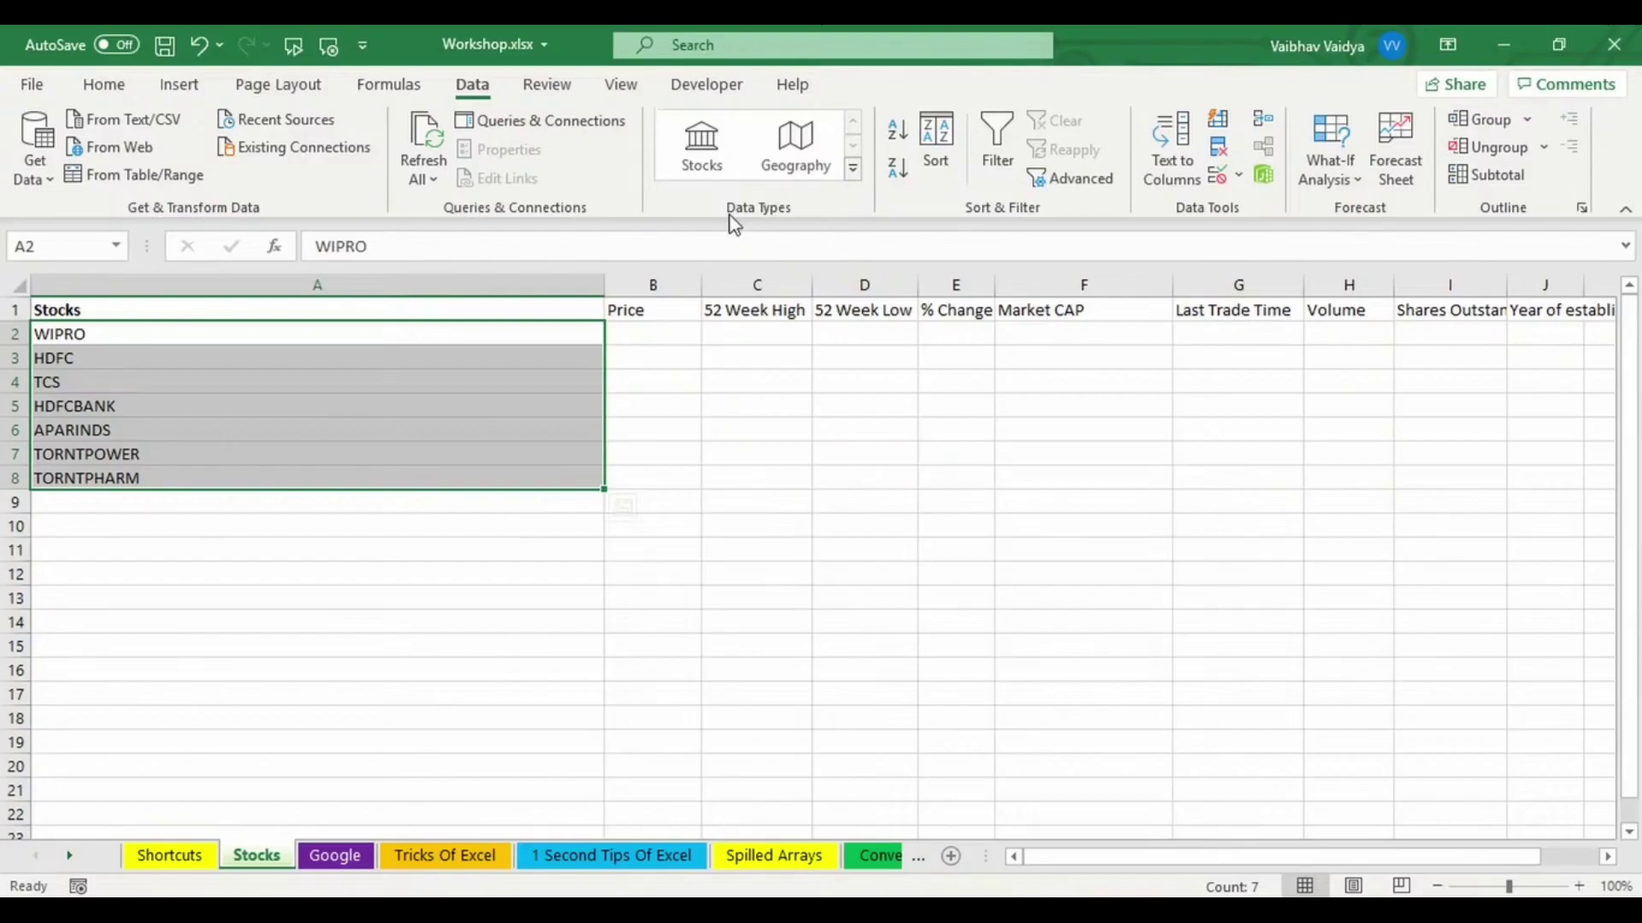
Step: Convert A2:A8 to the Stocks data type, check the headers, and reselect the seven records
{"action": "left_click", "coordinate": [700, 165]}
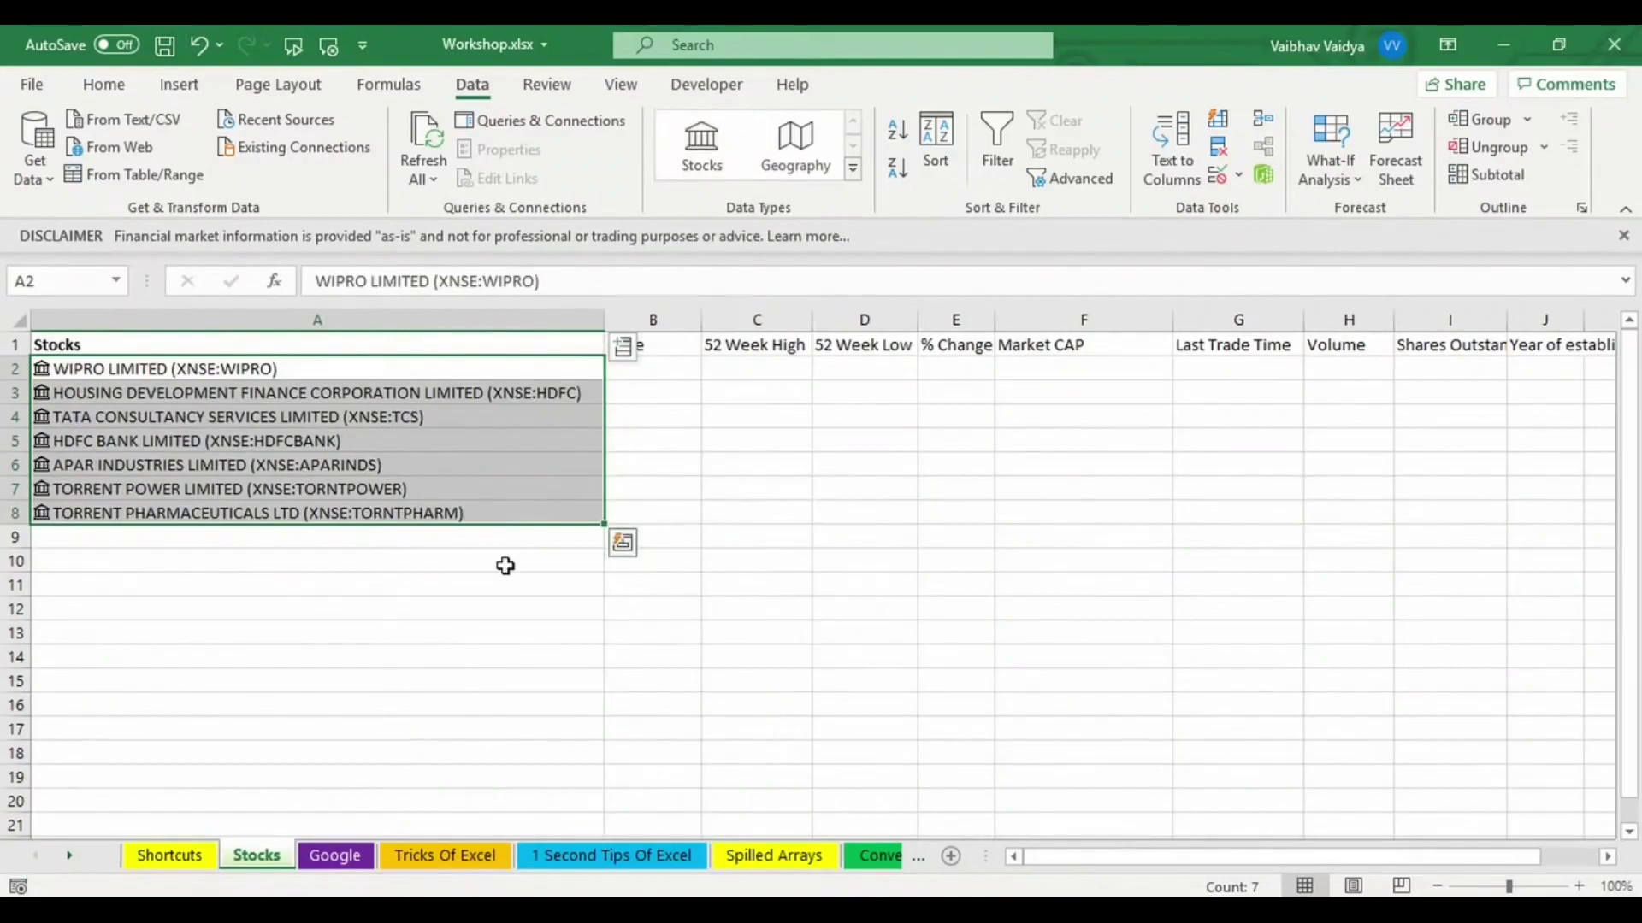
{"action": "left_click", "coordinate": [636, 392]}
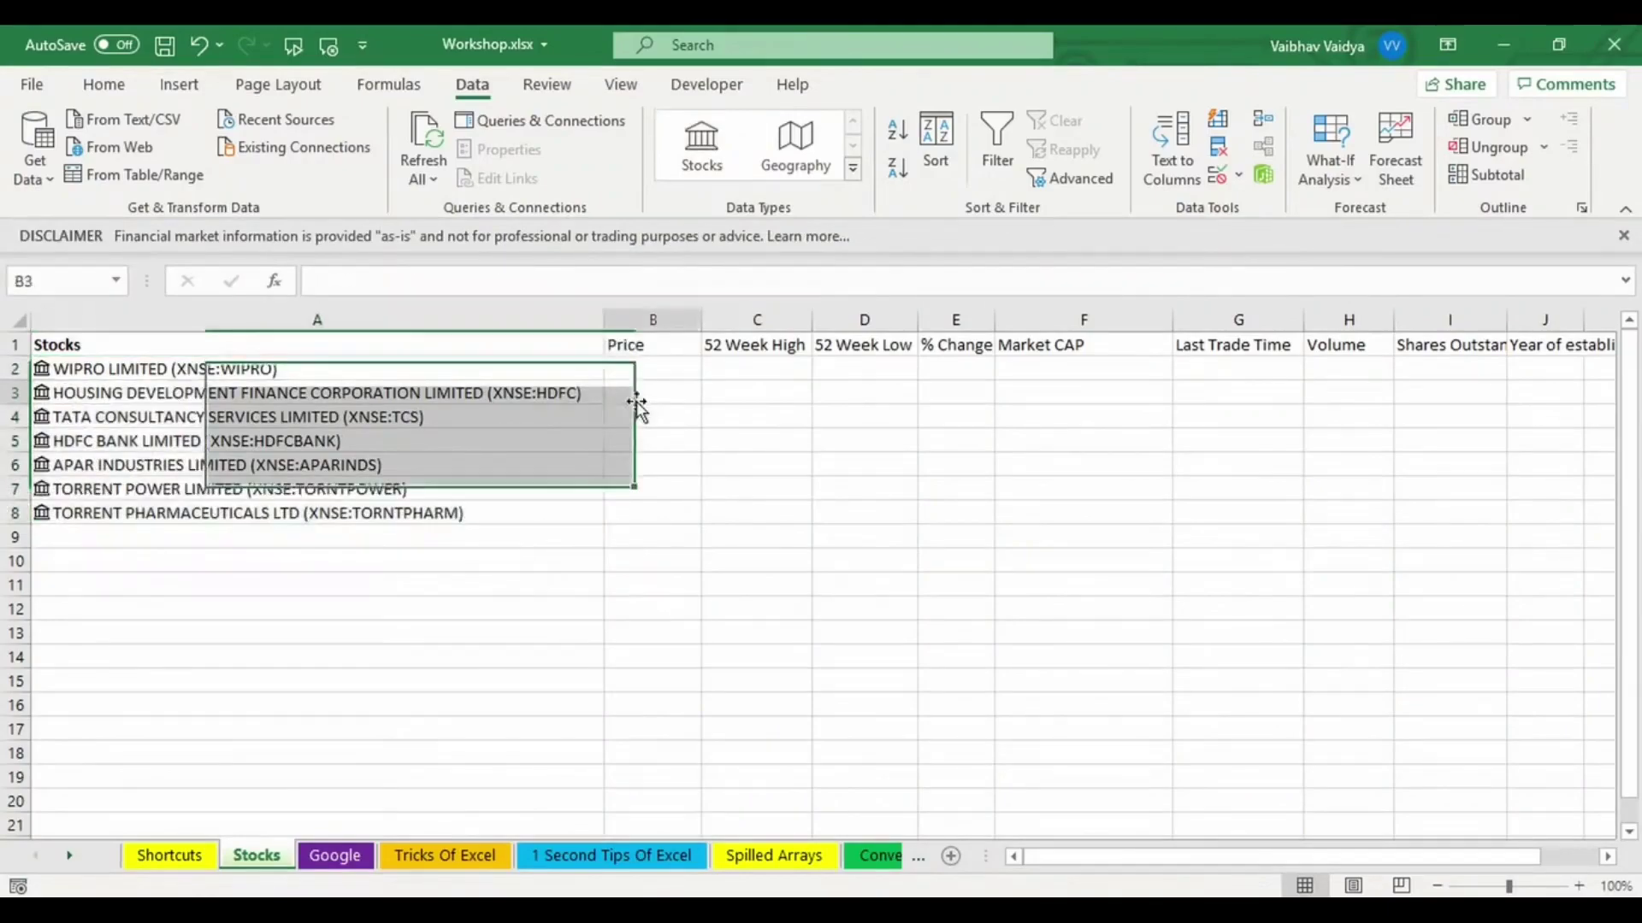
{"action": "left_click", "coordinate": [633, 344]}
{"action": "key", "text": "Right"}
{"action": "key", "text": "Right"}
{"action": "key", "text": "Right"}
{"action": "key", "text": "Right"}
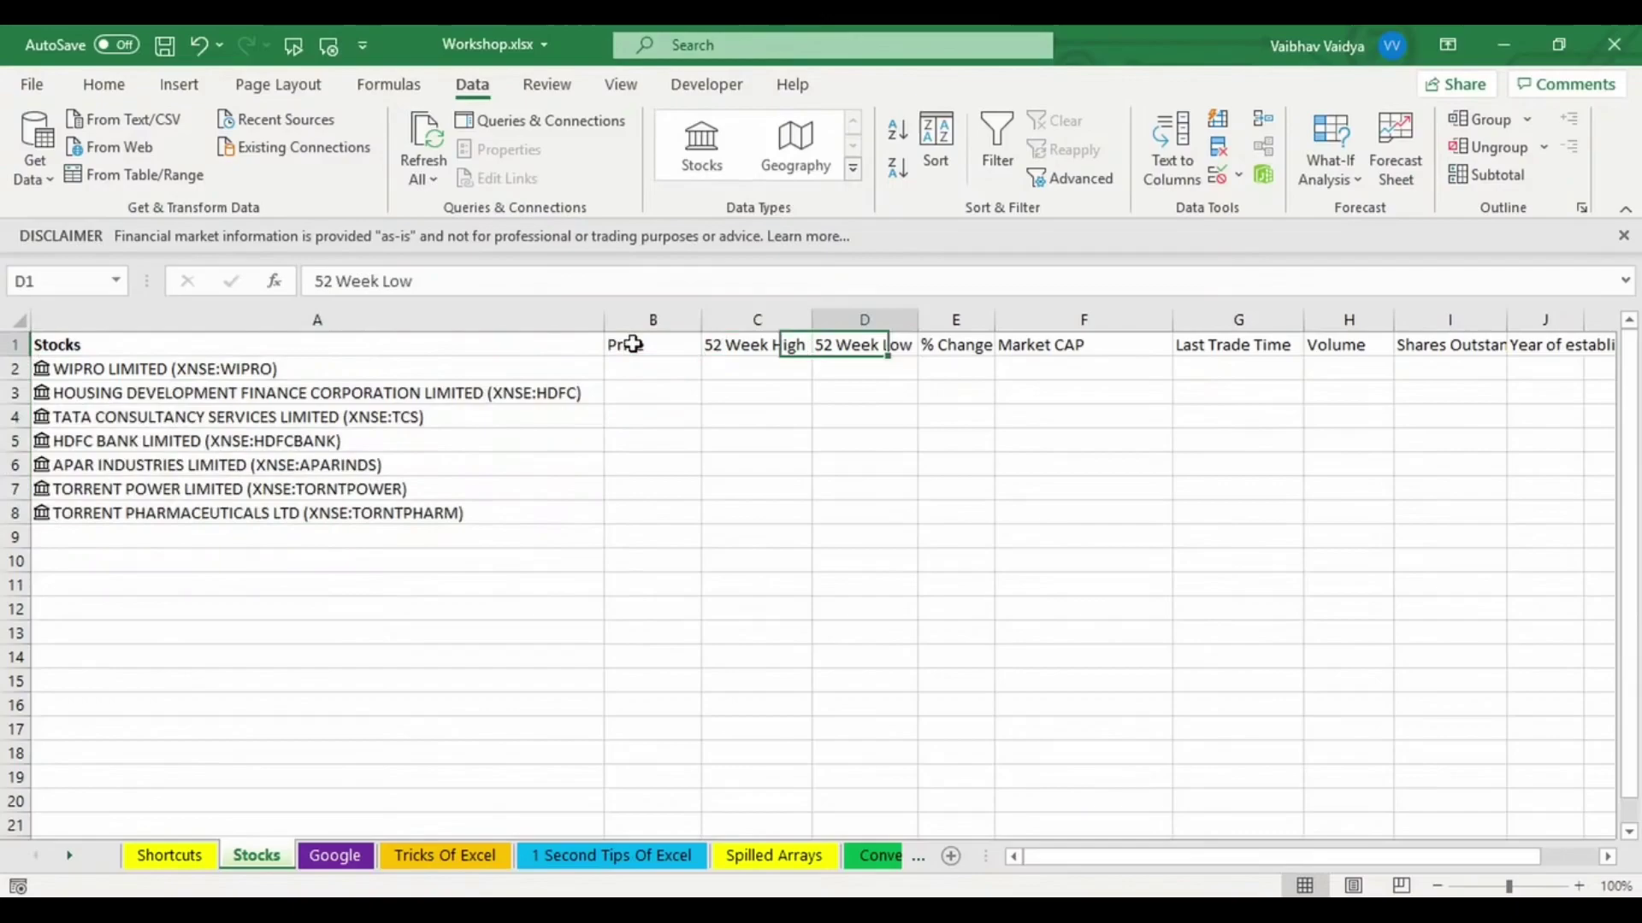
{"action": "key", "text": "Right"}
{"action": "key", "text": "Right"}
{"action": "key", "text": "Right"}
{"action": "key", "text": "Right"}
{"action": "key", "text": "Right"}
{"action": "key", "text": "Right"}
{"action": "key", "text": "Left"}
{"action": "key", "text": "Left"}
{"action": "key", "text": "Left"}
{"action": "key", "text": "Left"}
{"action": "key", "text": "Left"}
{"action": "key", "text": "Left"}
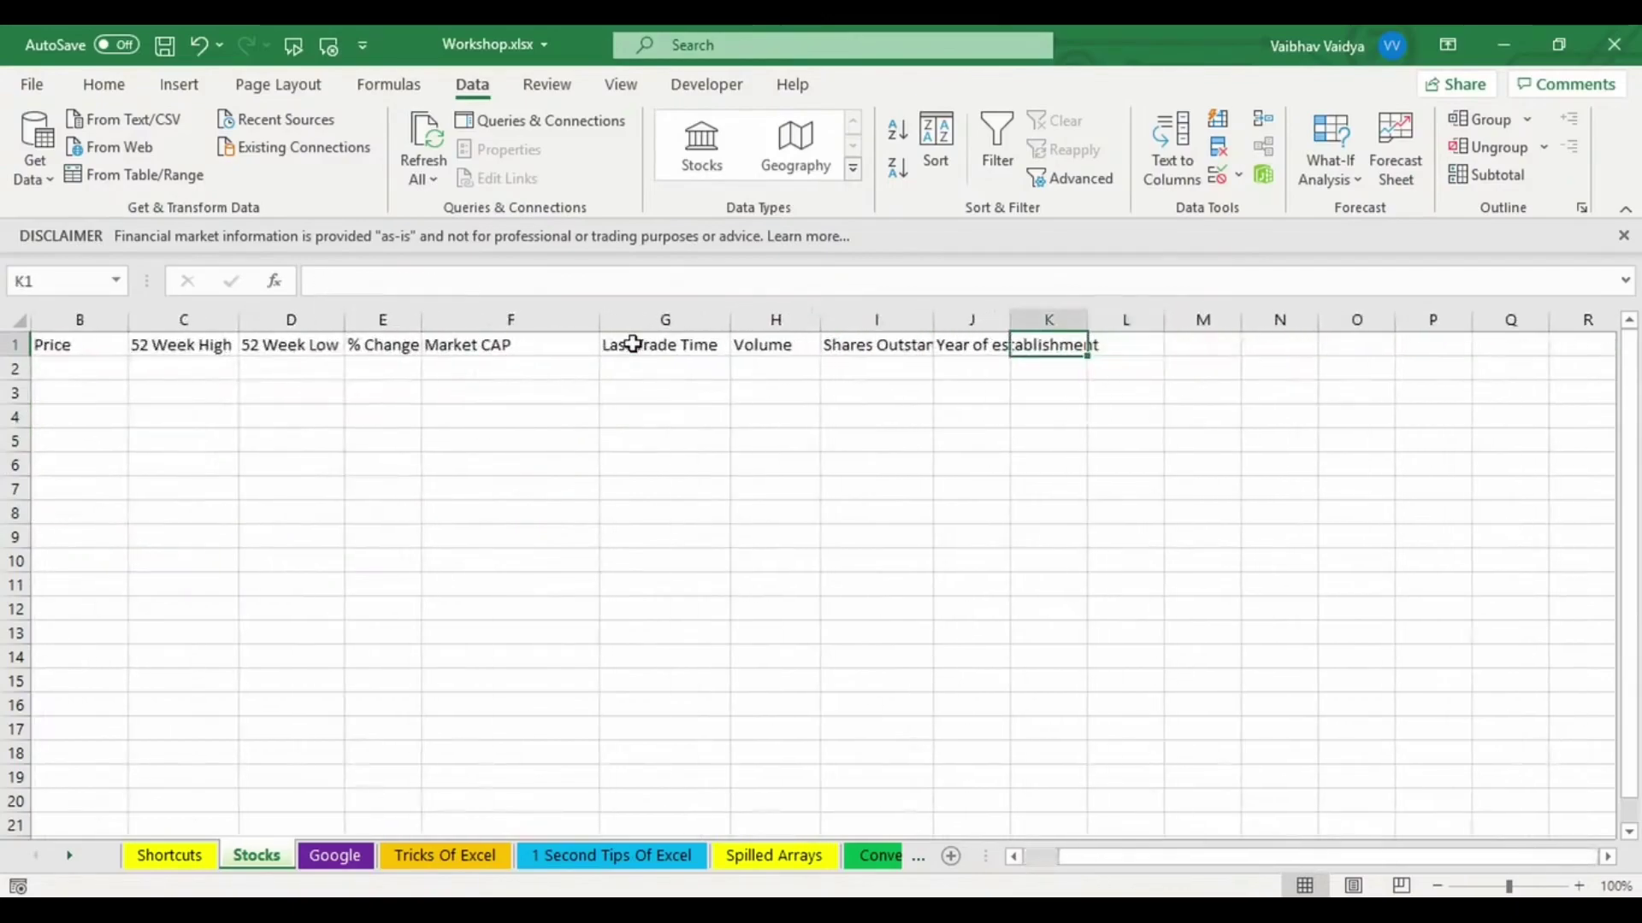
{"action": "key", "text": "Left"}
{"action": "key", "text": "Left"}
{"action": "key", "text": "Left"}
{"action": "key", "text": "Left"}
{"action": "key", "text": "Left"}
{"action": "key", "text": "Down"}
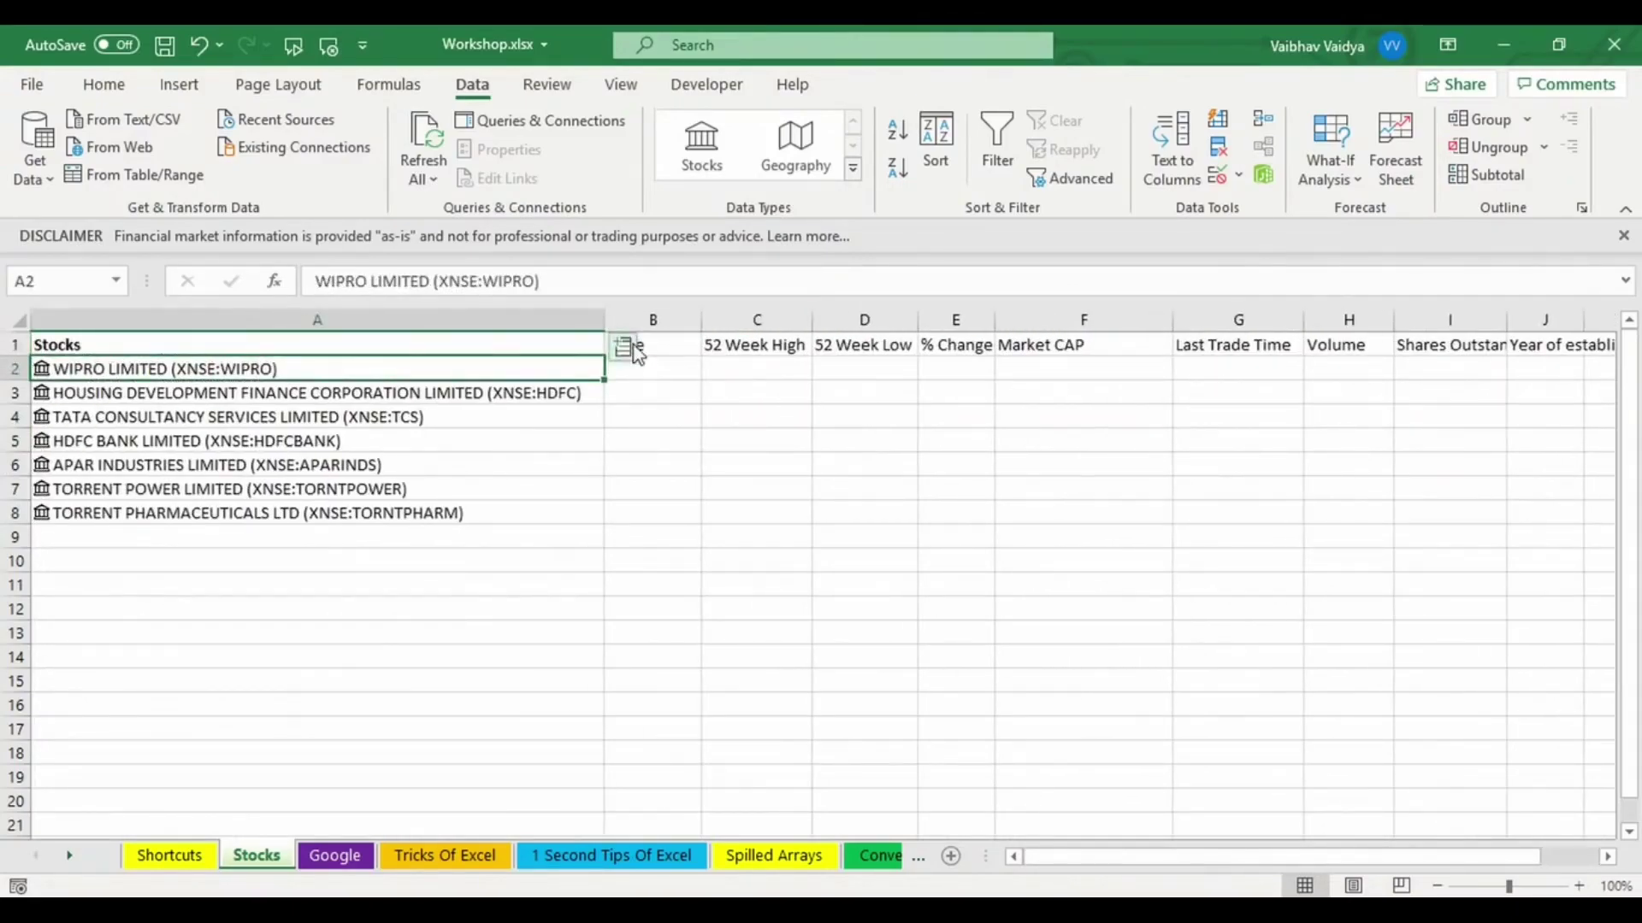
{"action": "key", "text": "ctrl+shift+Down"}
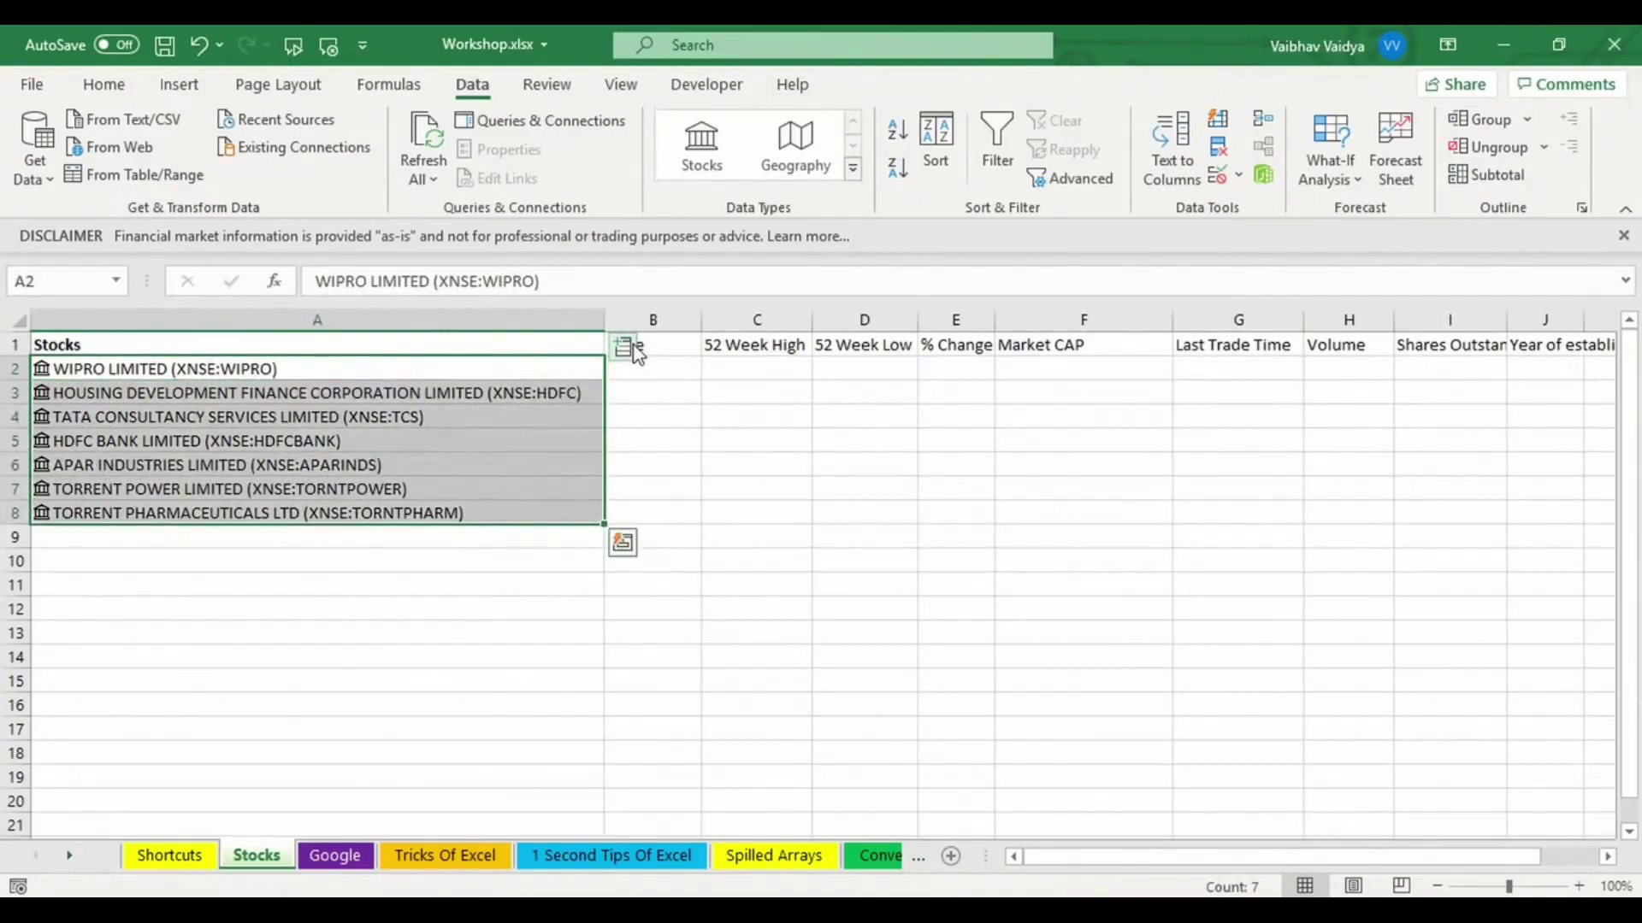
Step: Insert the Price and 52 Week High fields into columns B and C
{"action": "left_click", "coordinate": [623, 349]}
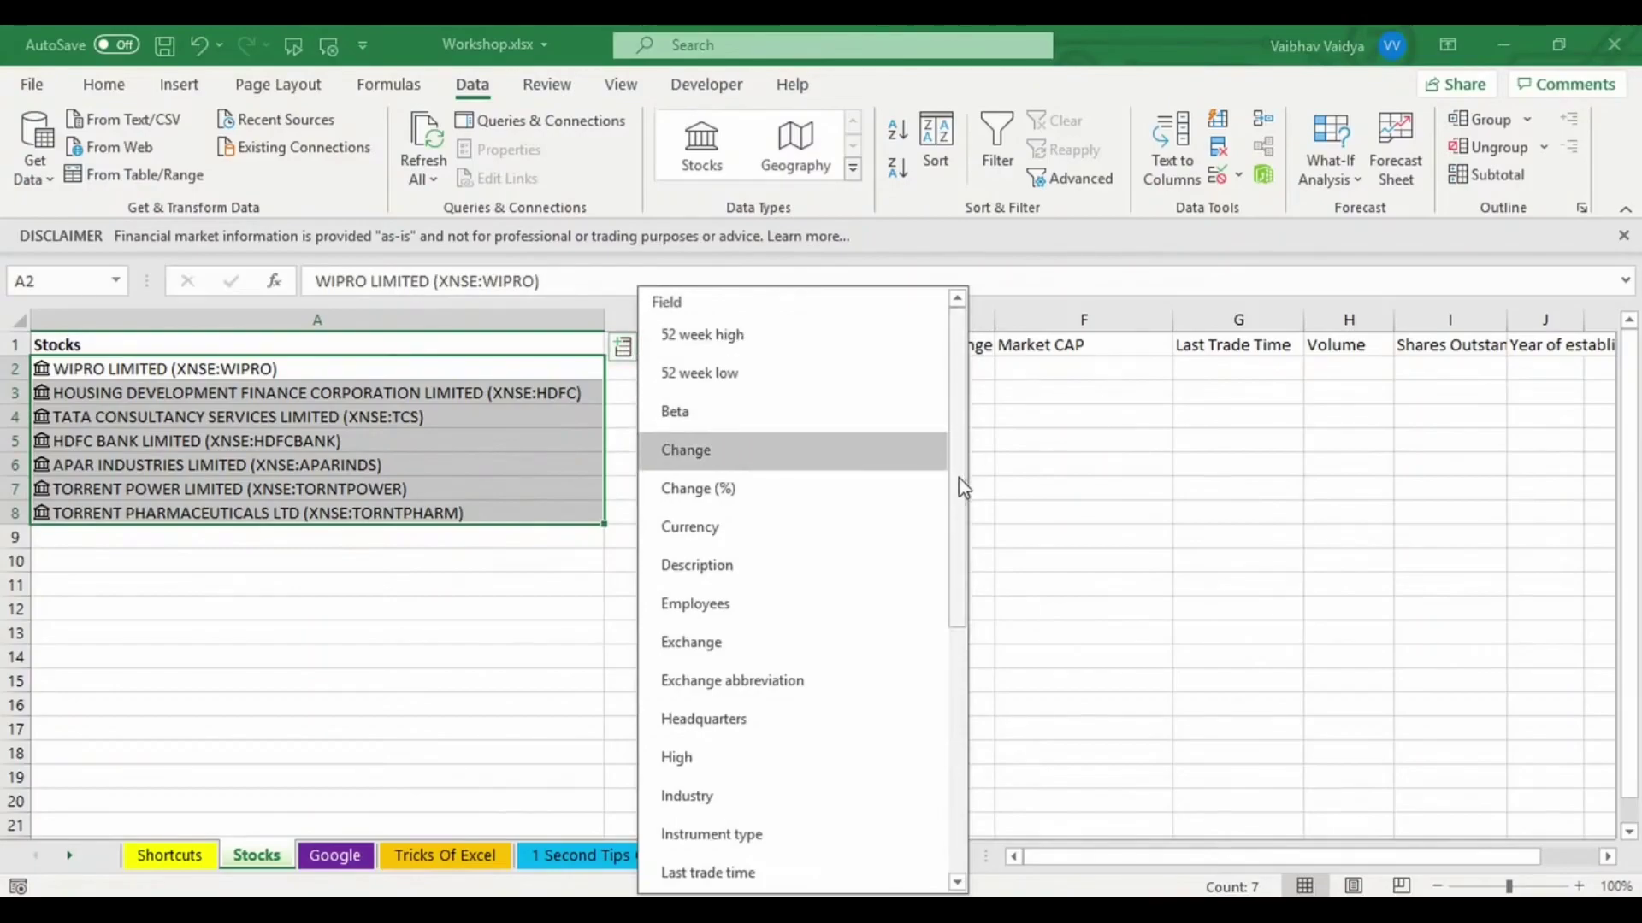
{"action": "left_click_drag", "start_coordinate": [964, 487], "coordinate": [964, 748]}
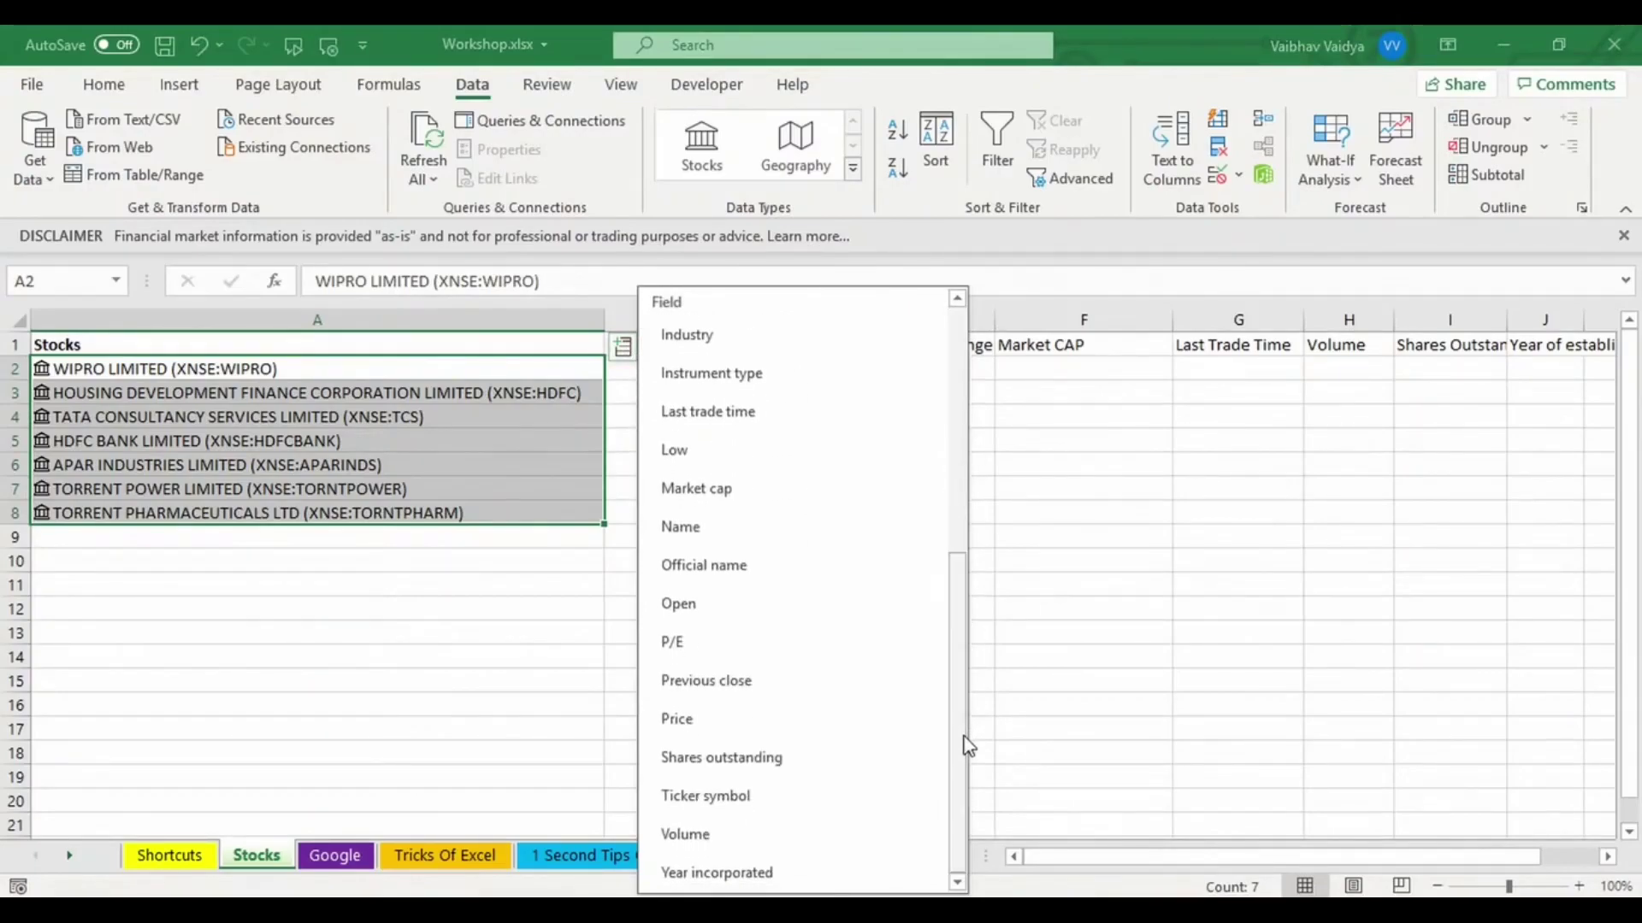
{"action": "left_click", "coordinate": [849, 728]}
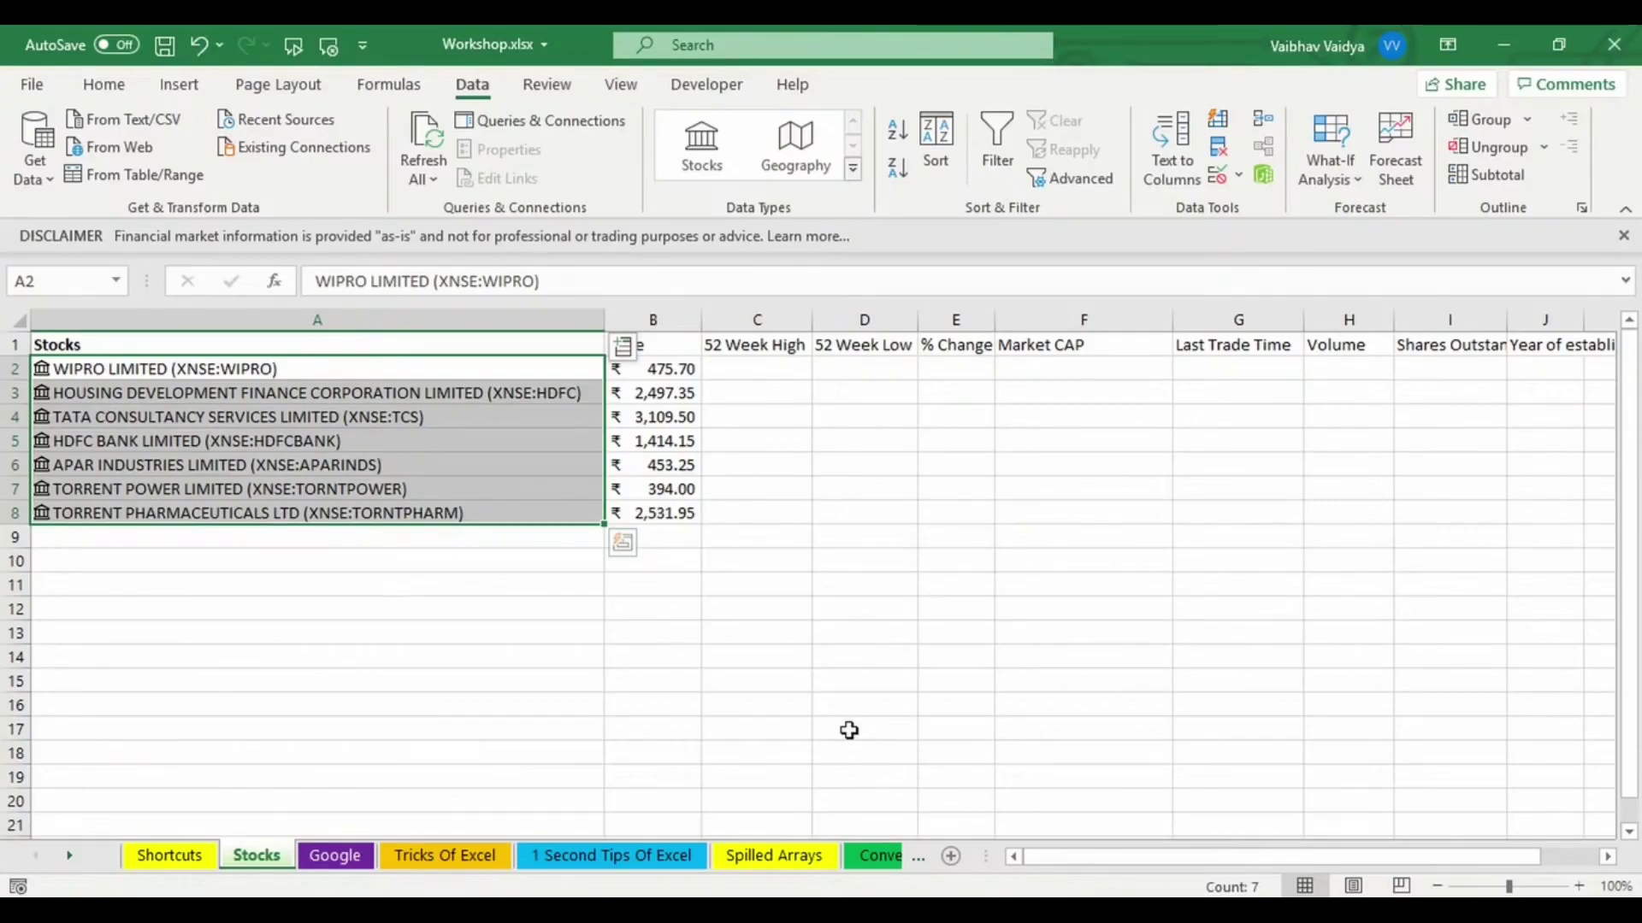
{"action": "left_click", "coordinate": [622, 352]}
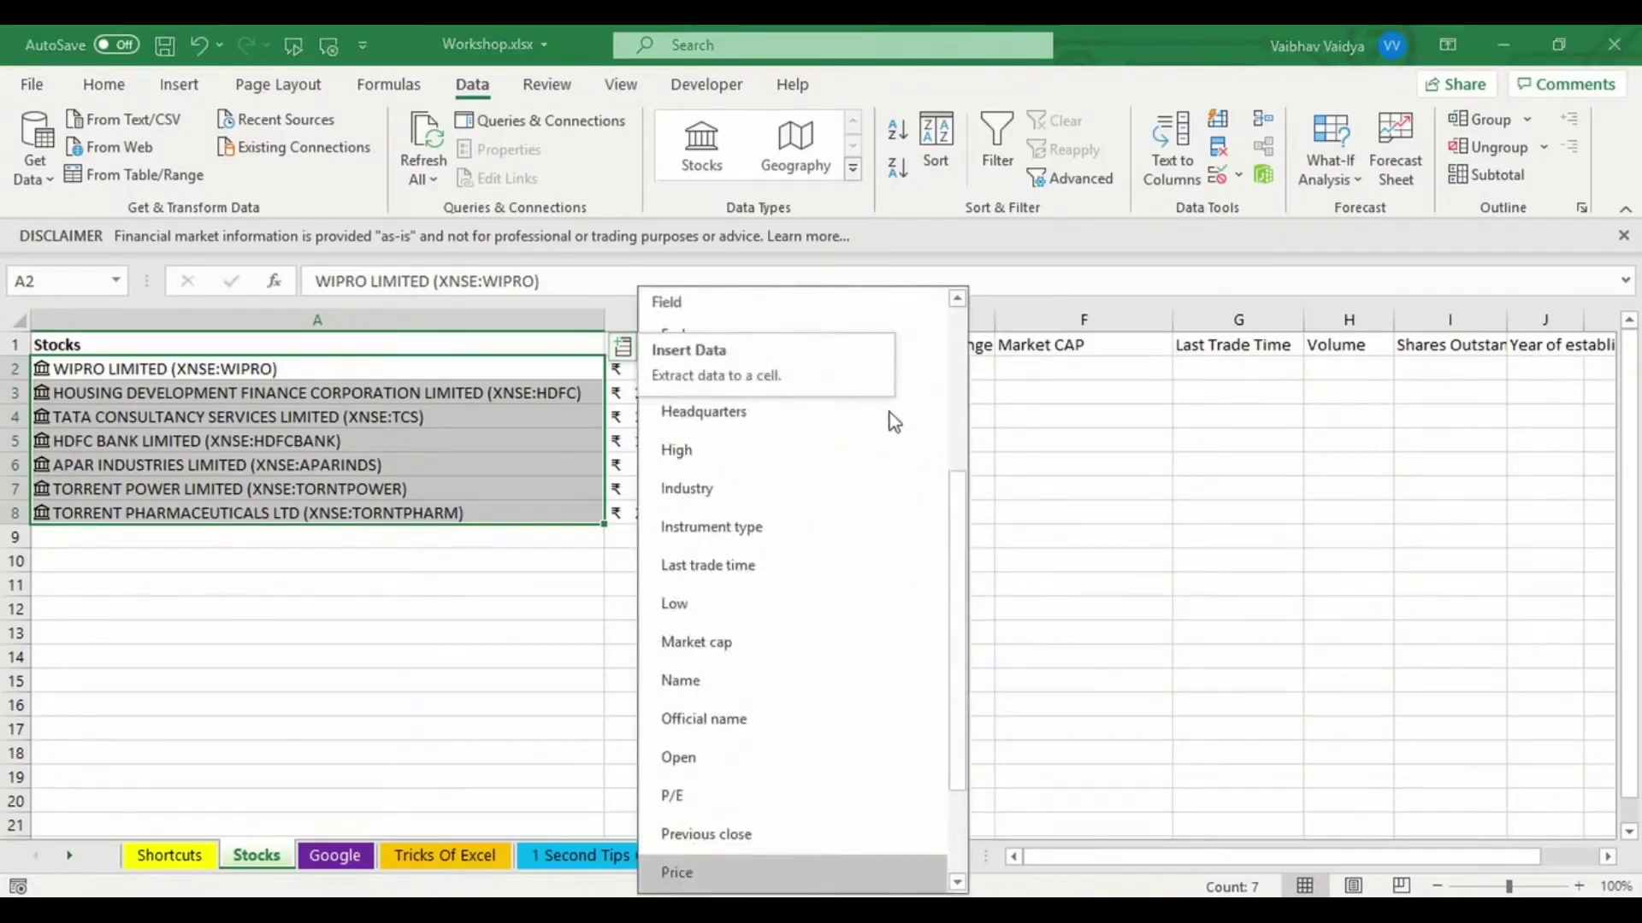
{"action": "left_click_drag", "start_coordinate": [962, 605], "coordinate": [945, 442]}
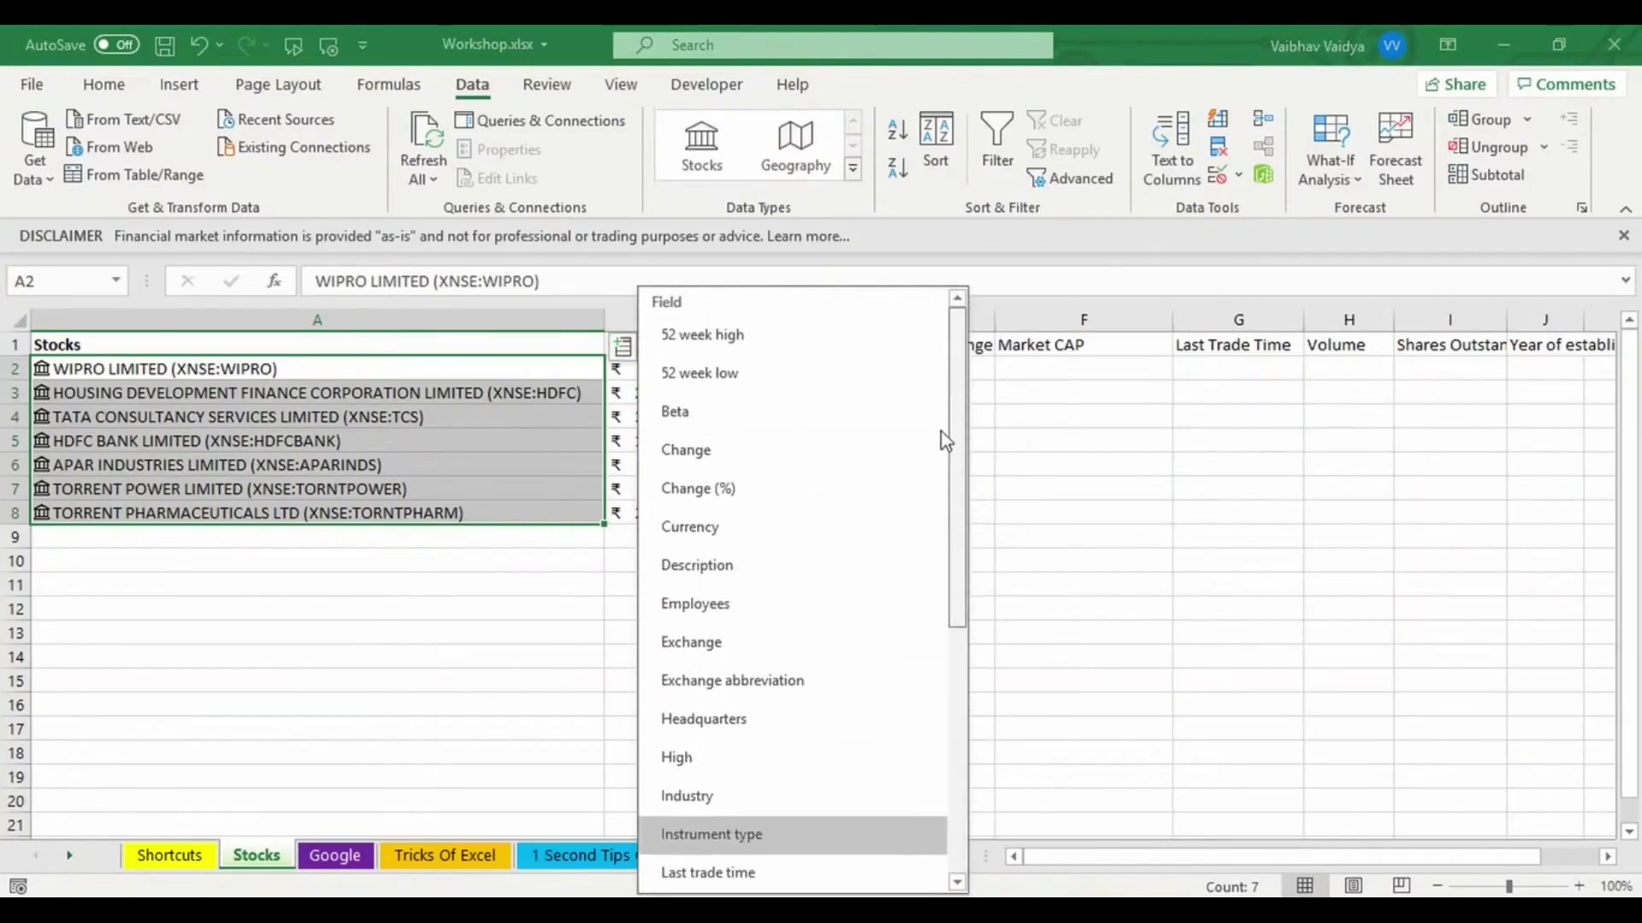
{"action": "left_click", "coordinate": [829, 332]}
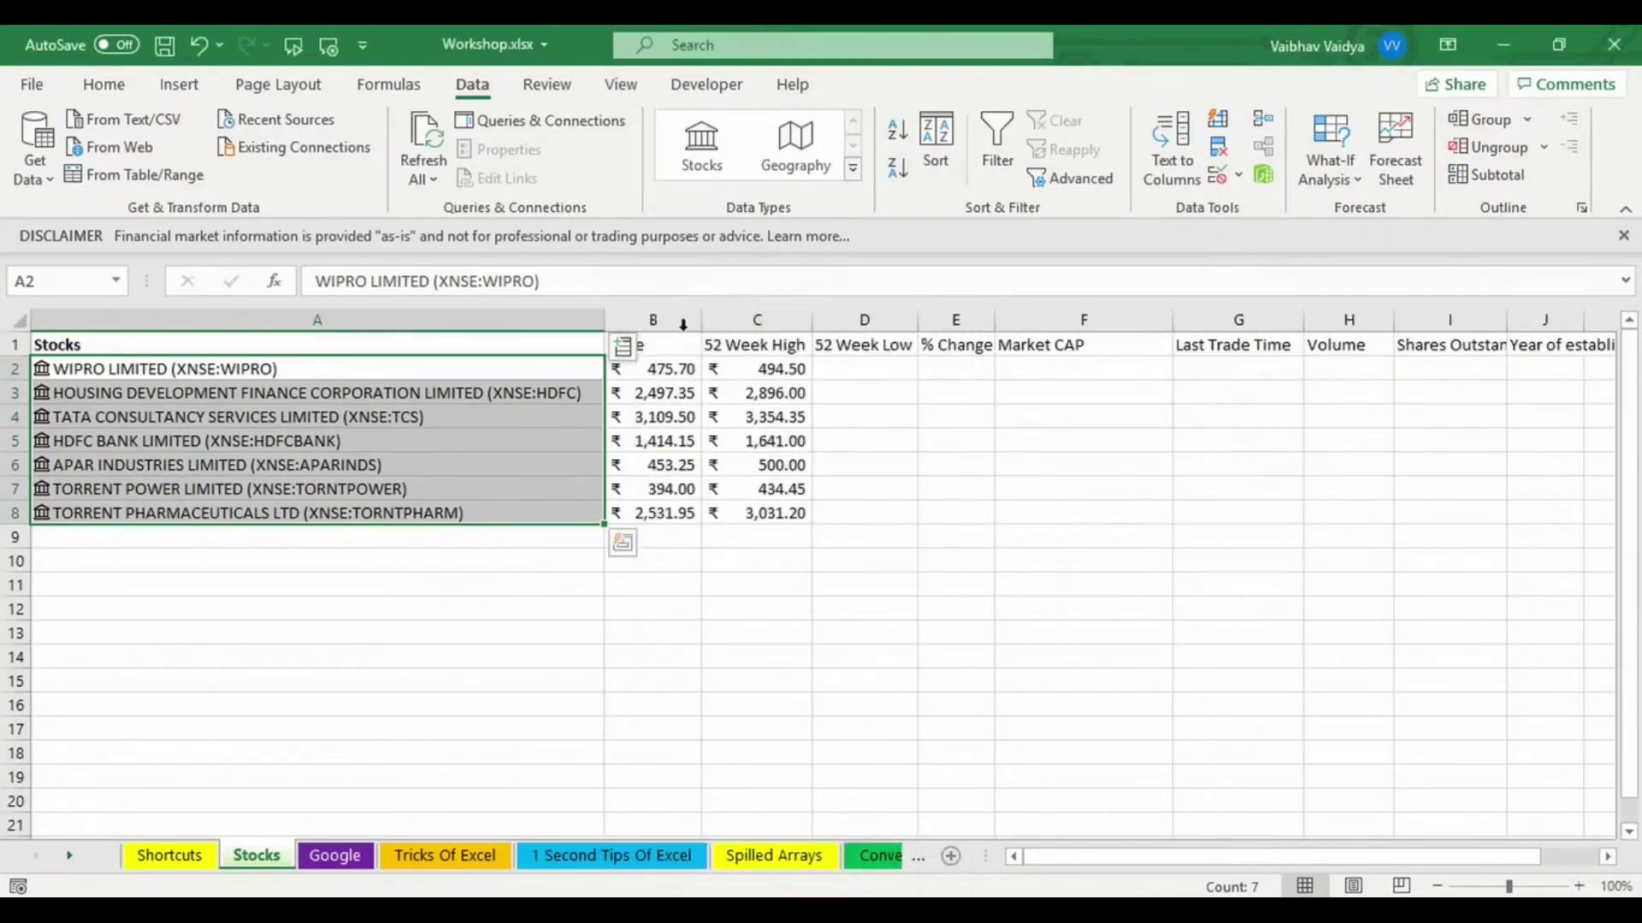
Step: Add the 52 Week Low and % Change fields in columns D and E, then browse for Market cap
{"action": "left_click", "coordinate": [623, 349]}
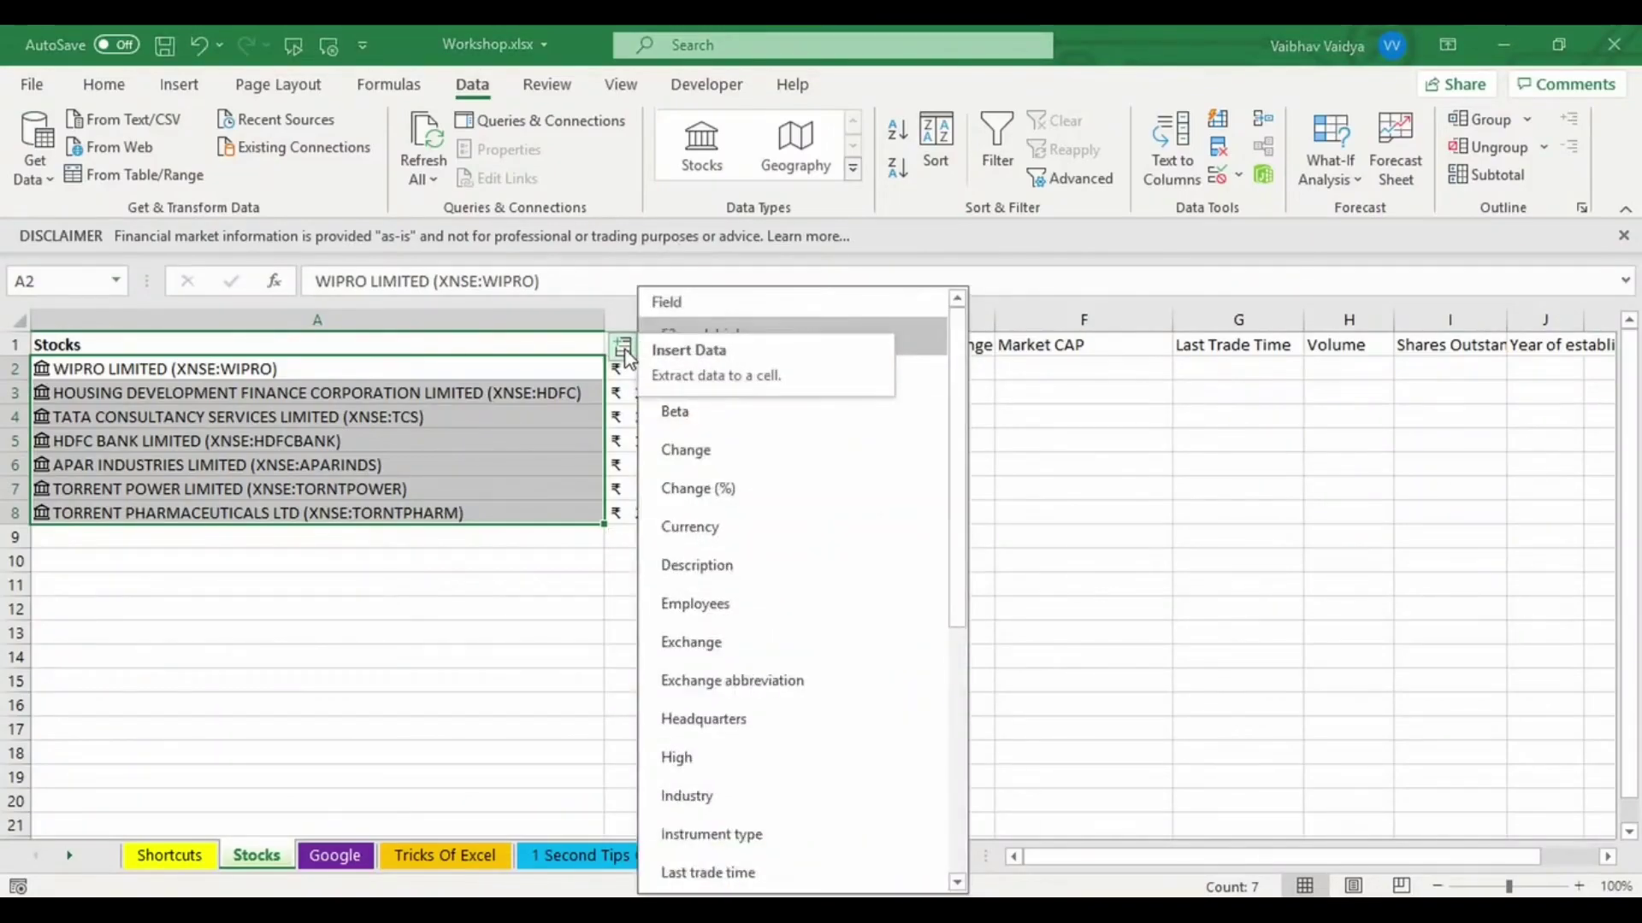
{"action": "scroll", "coordinate": [958, 430], "scroll_direction": "down", "scroll_amount": 1}
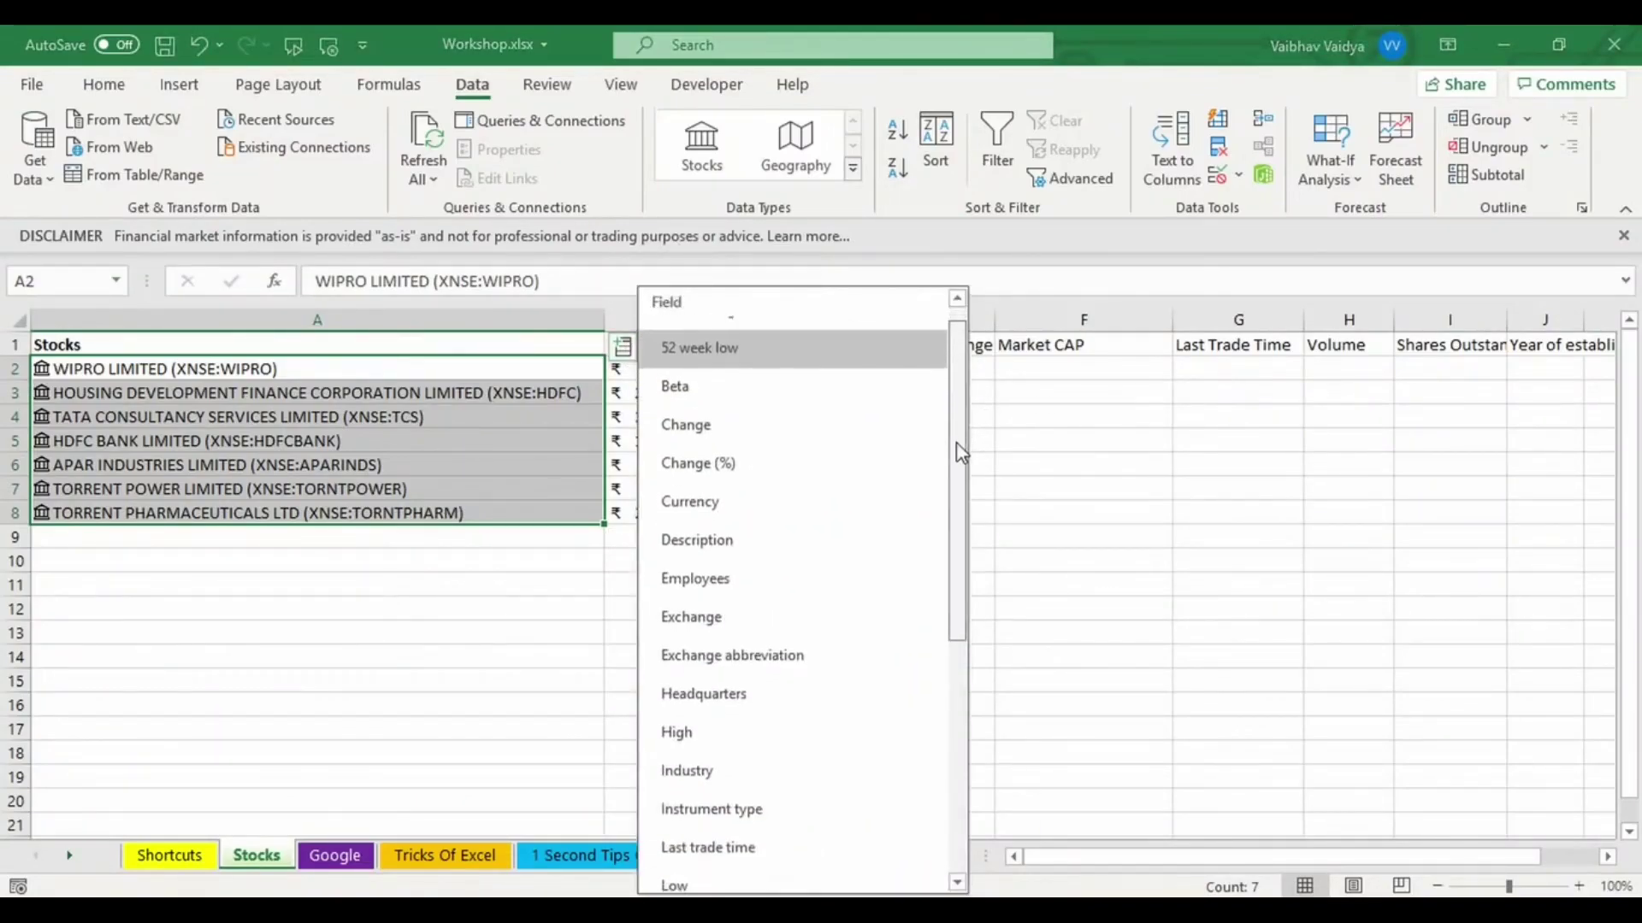
{"action": "scroll", "coordinate": [957, 431], "scroll_direction": "up", "scroll_amount": 1}
{"action": "left_click", "coordinate": [870, 361]}
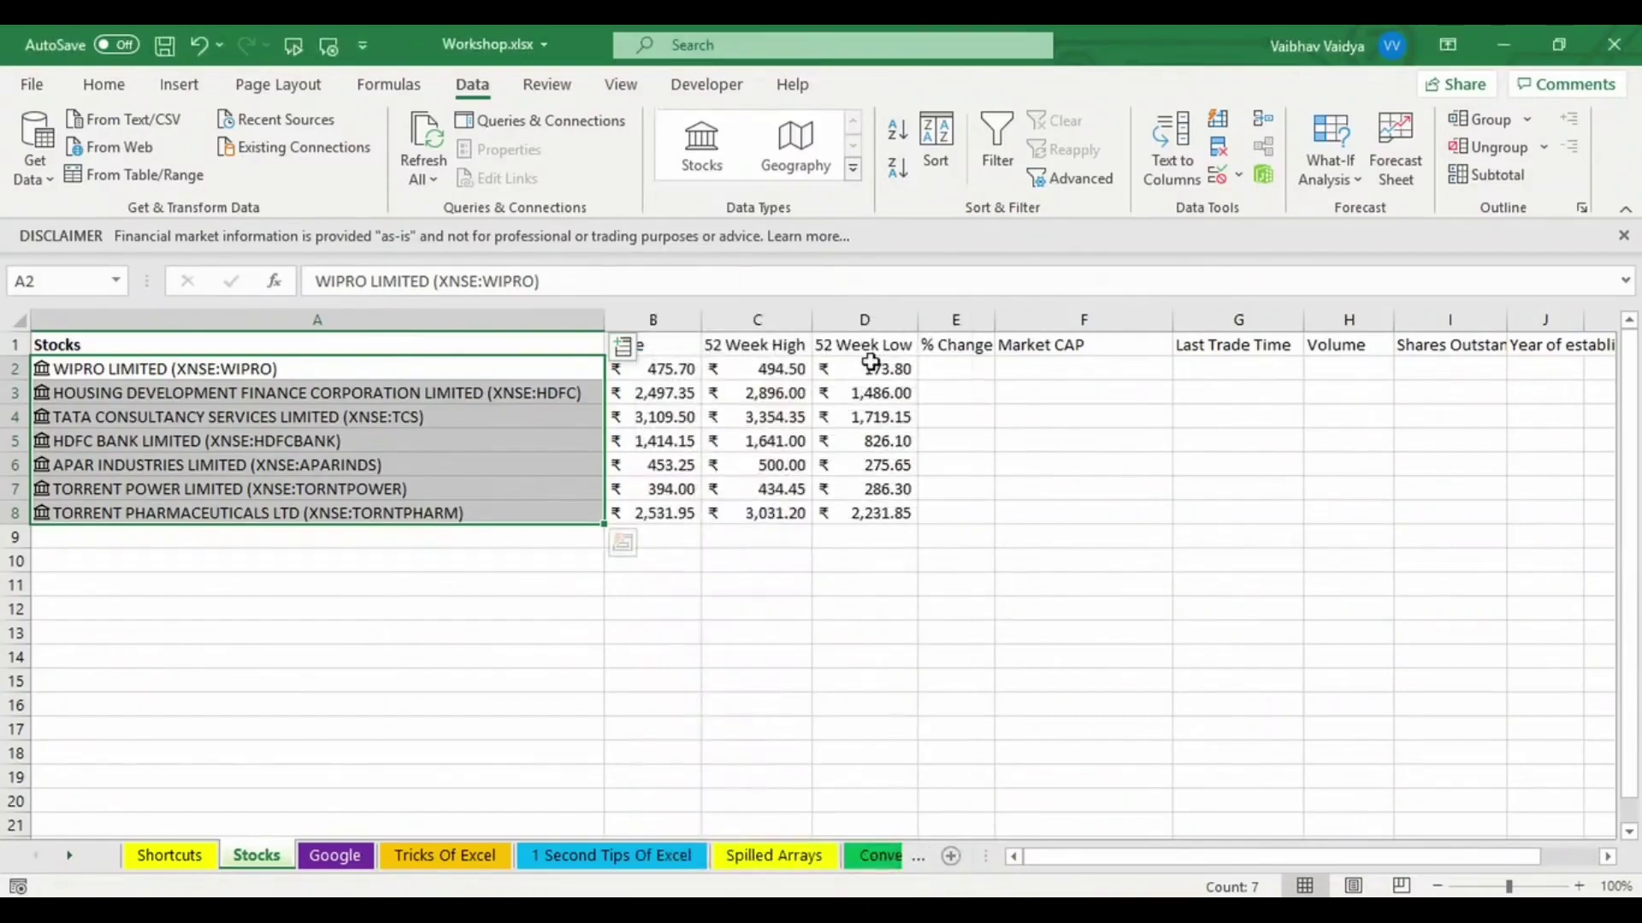
{"action": "left_click", "coordinate": [619, 345]}
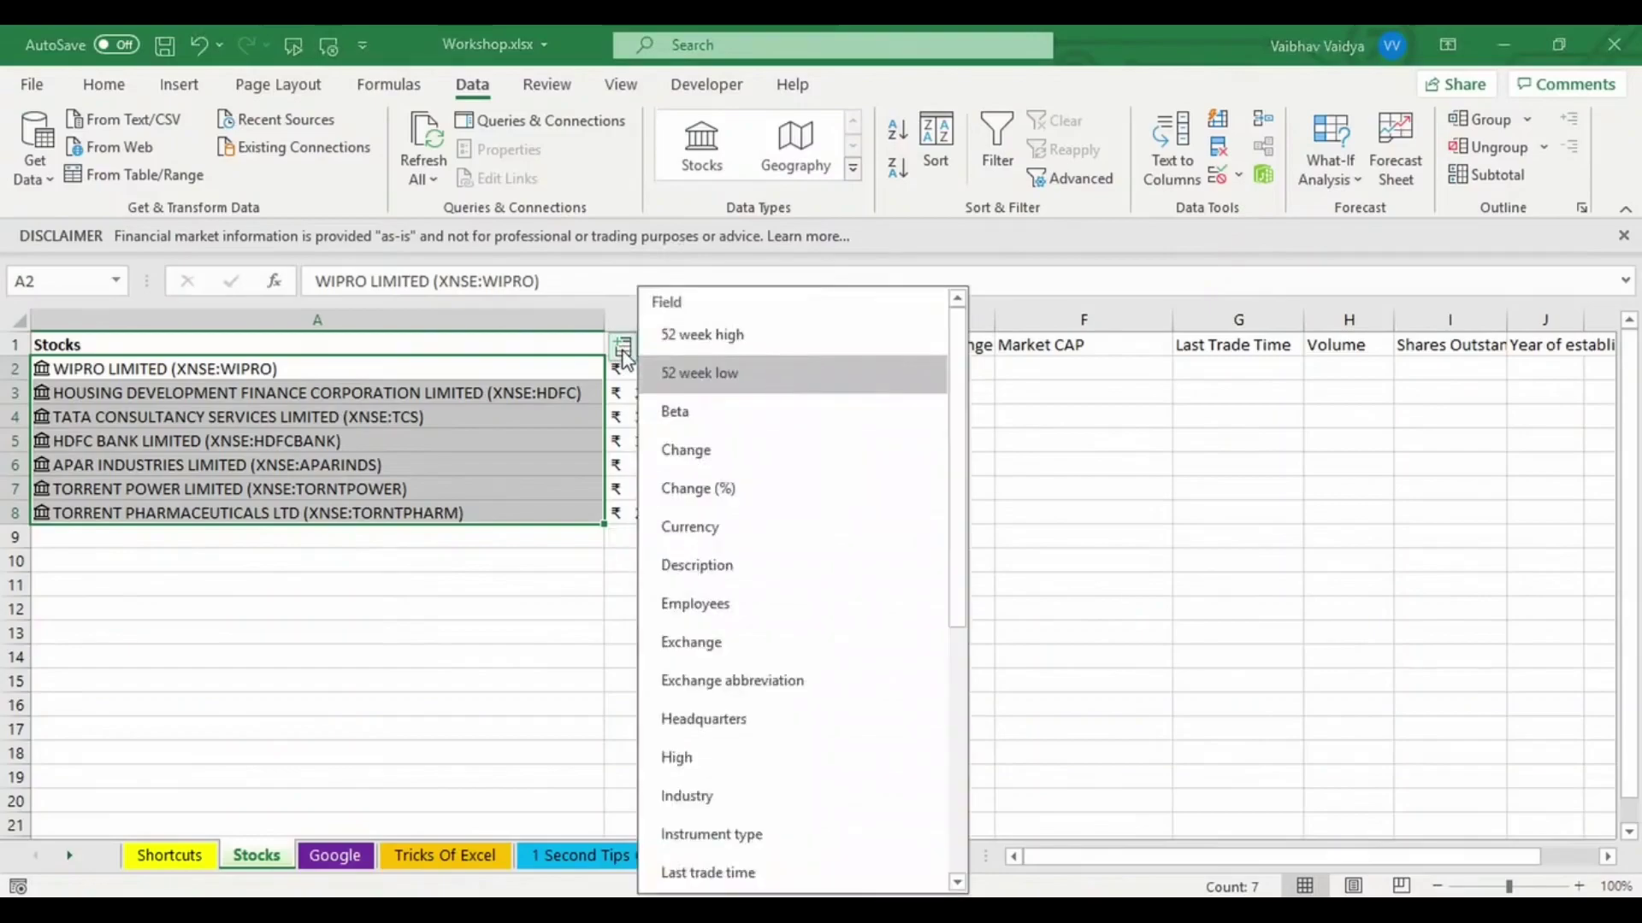
{"action": "left_click", "coordinate": [908, 489]}
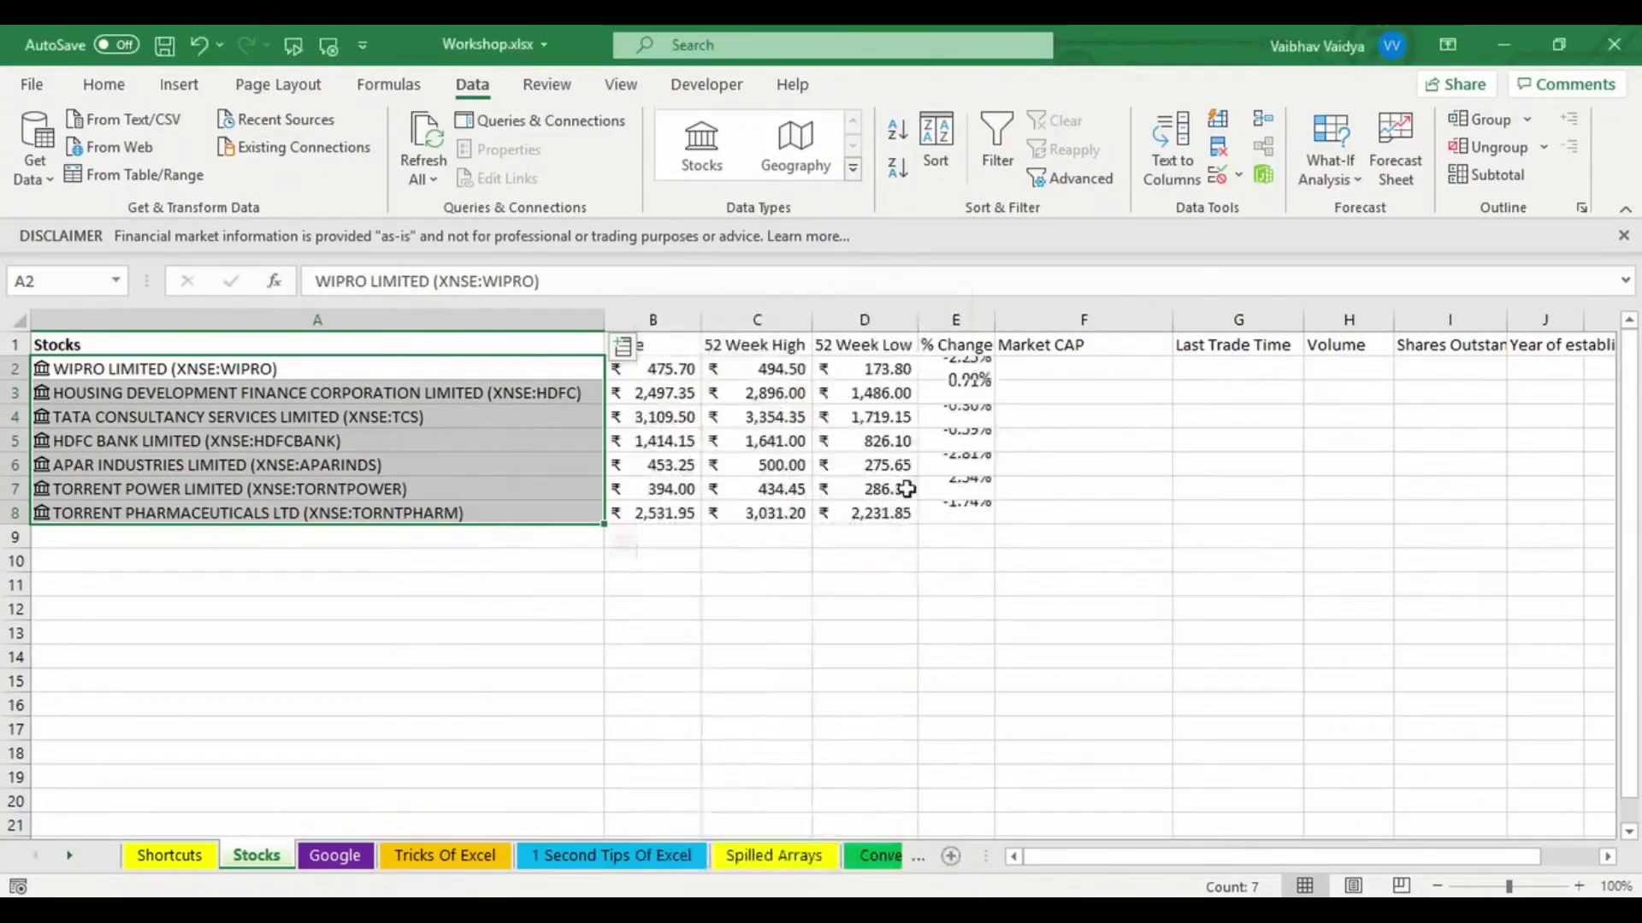
{"action": "left_click", "coordinate": [622, 347]}
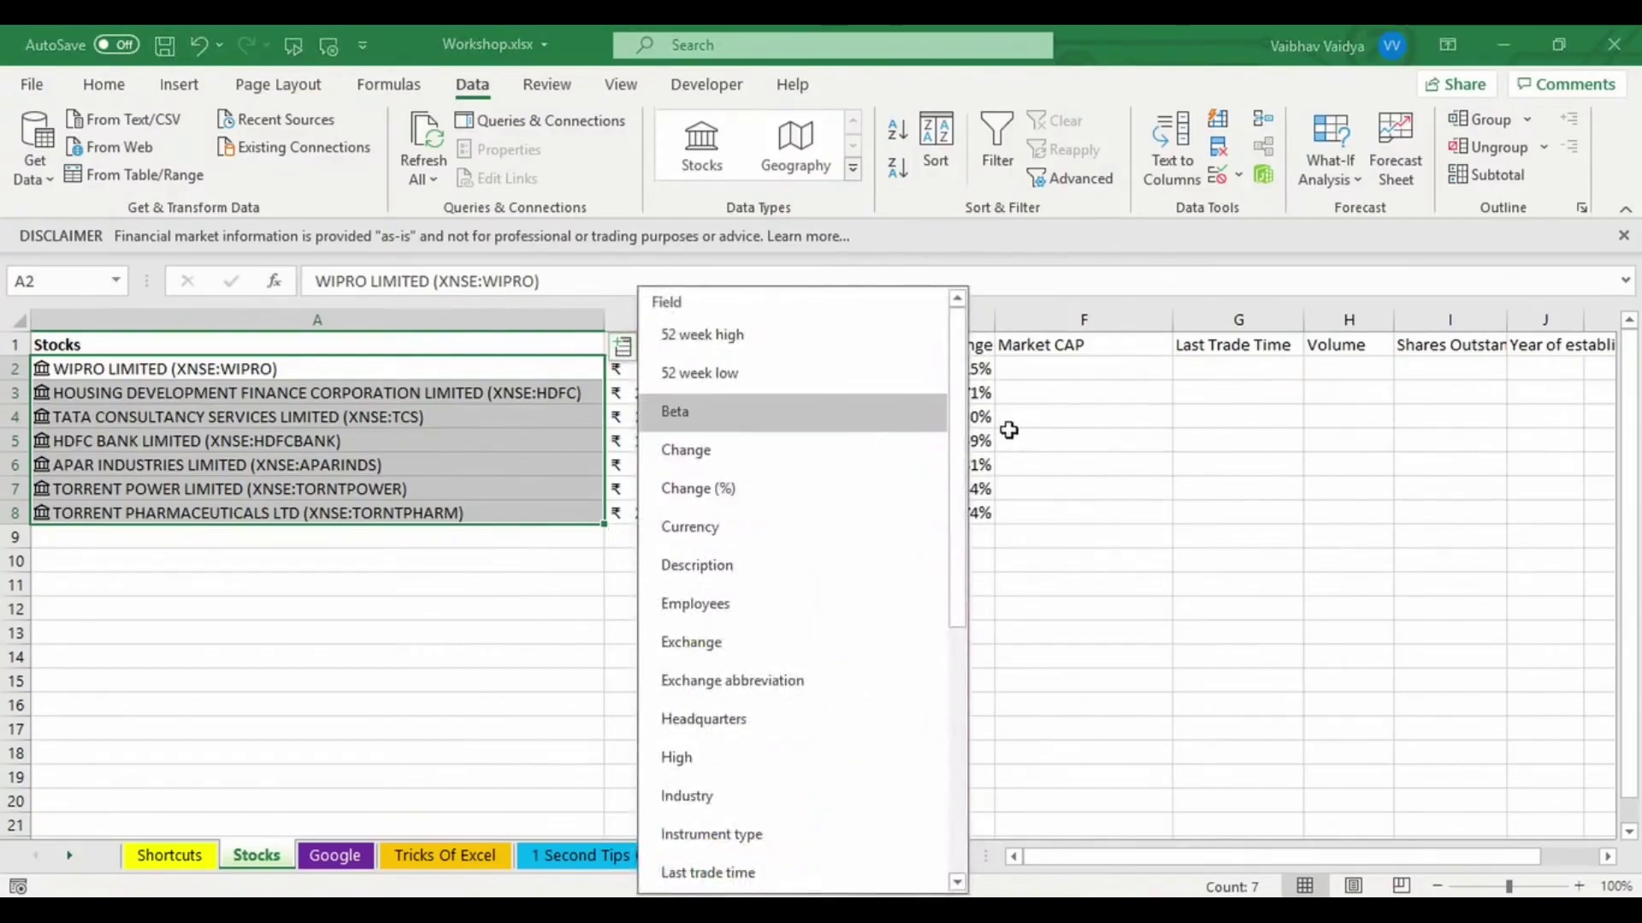
{"action": "left_click_drag", "start_coordinate": [949, 454], "coordinate": [993, 664]}
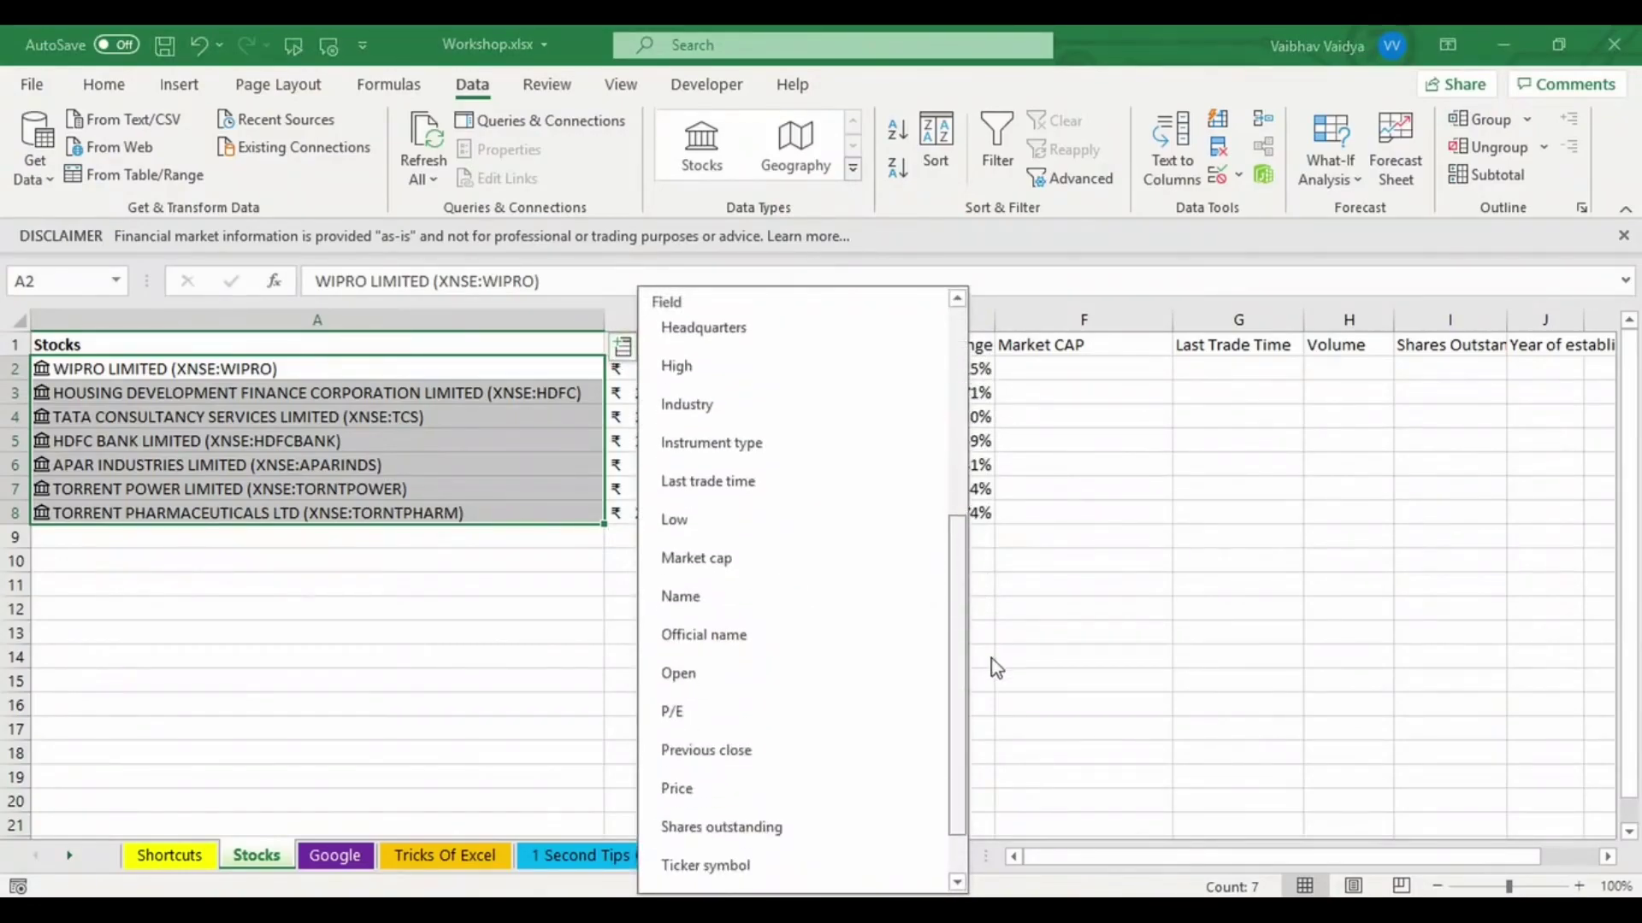
{"action": "left_click", "coordinate": [852, 562]}
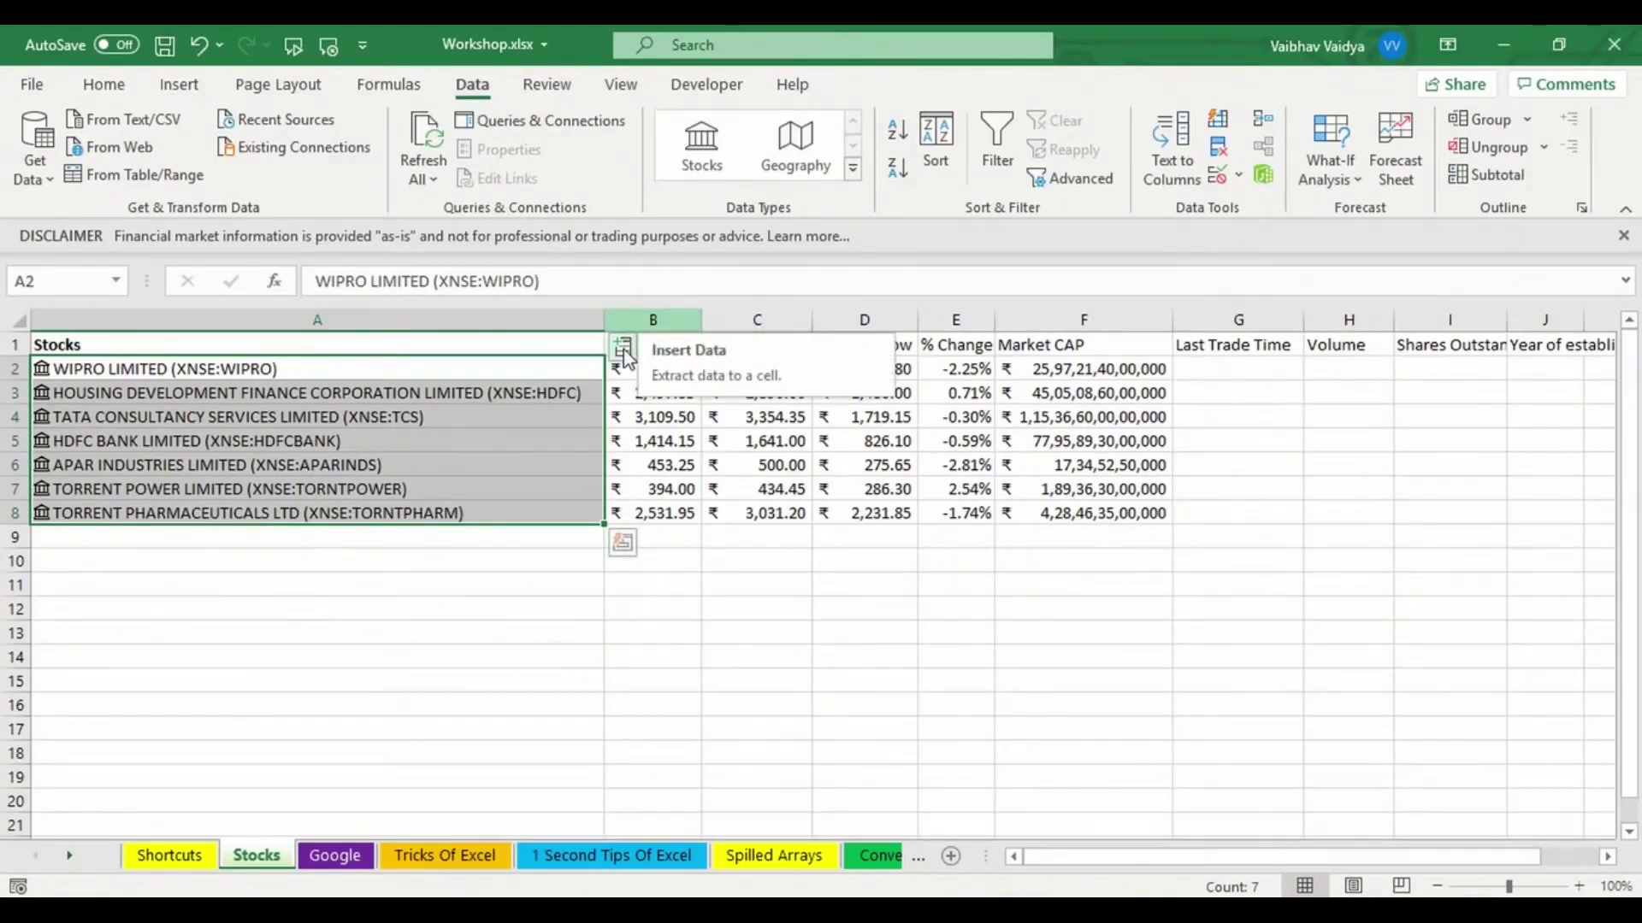
Step: Add Last Trade Time and Volume fields in columns G and H
{"action": "left_click", "coordinate": [623, 352]}
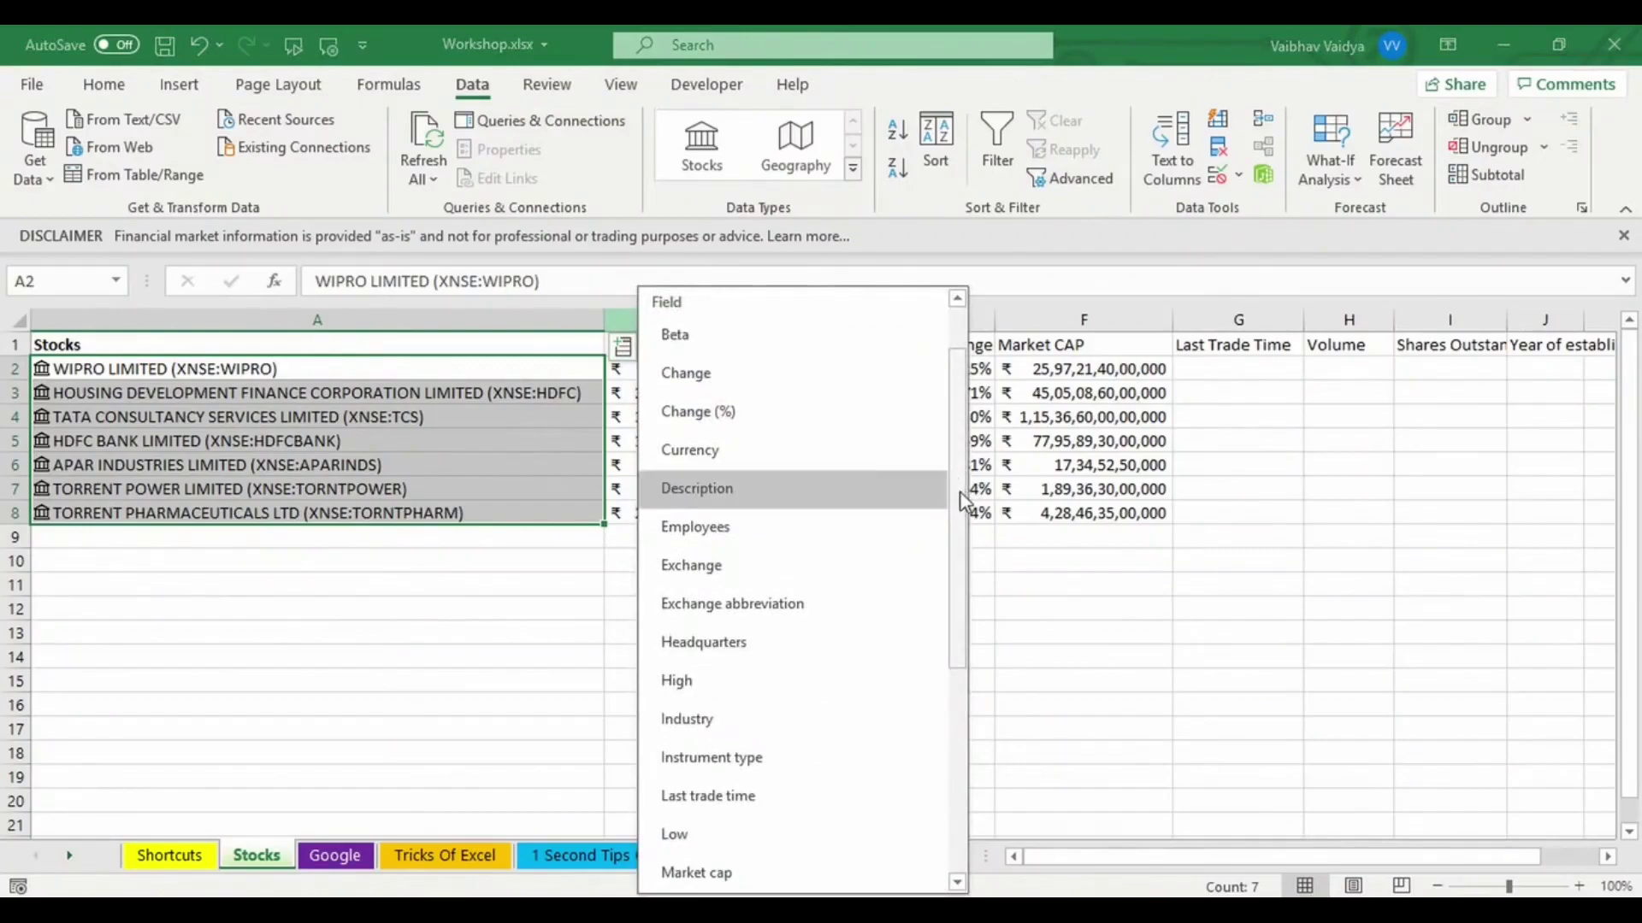
{"action": "scroll", "coordinate": [960, 491], "scroll_direction": "down", "scroll_amount": 1}
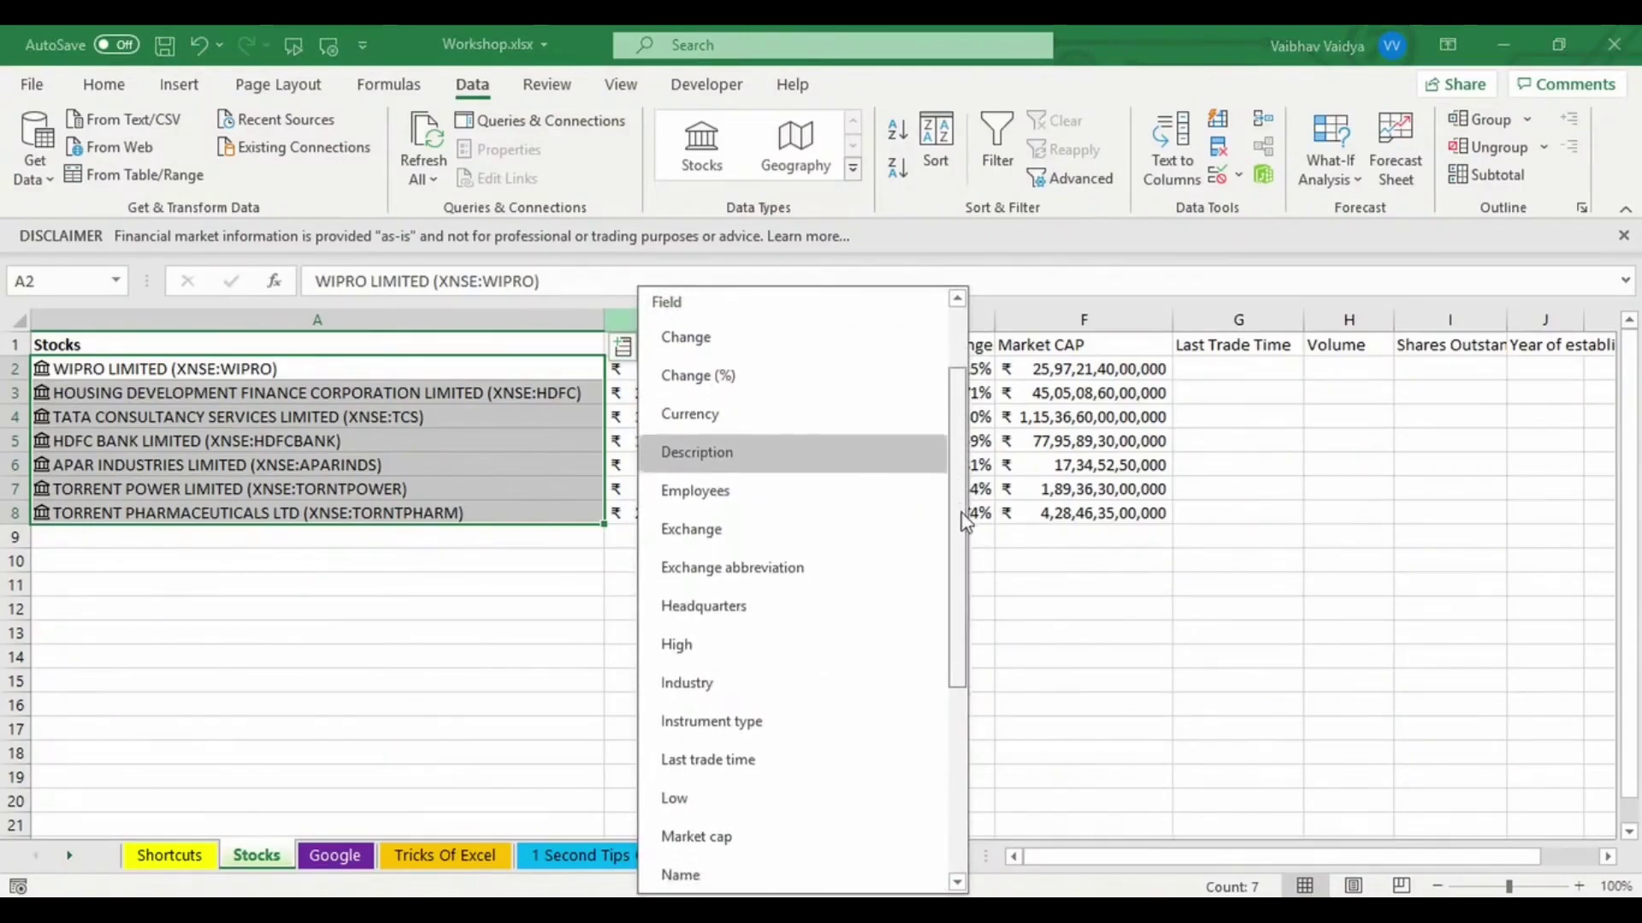
{"action": "left_click", "coordinate": [803, 754]}
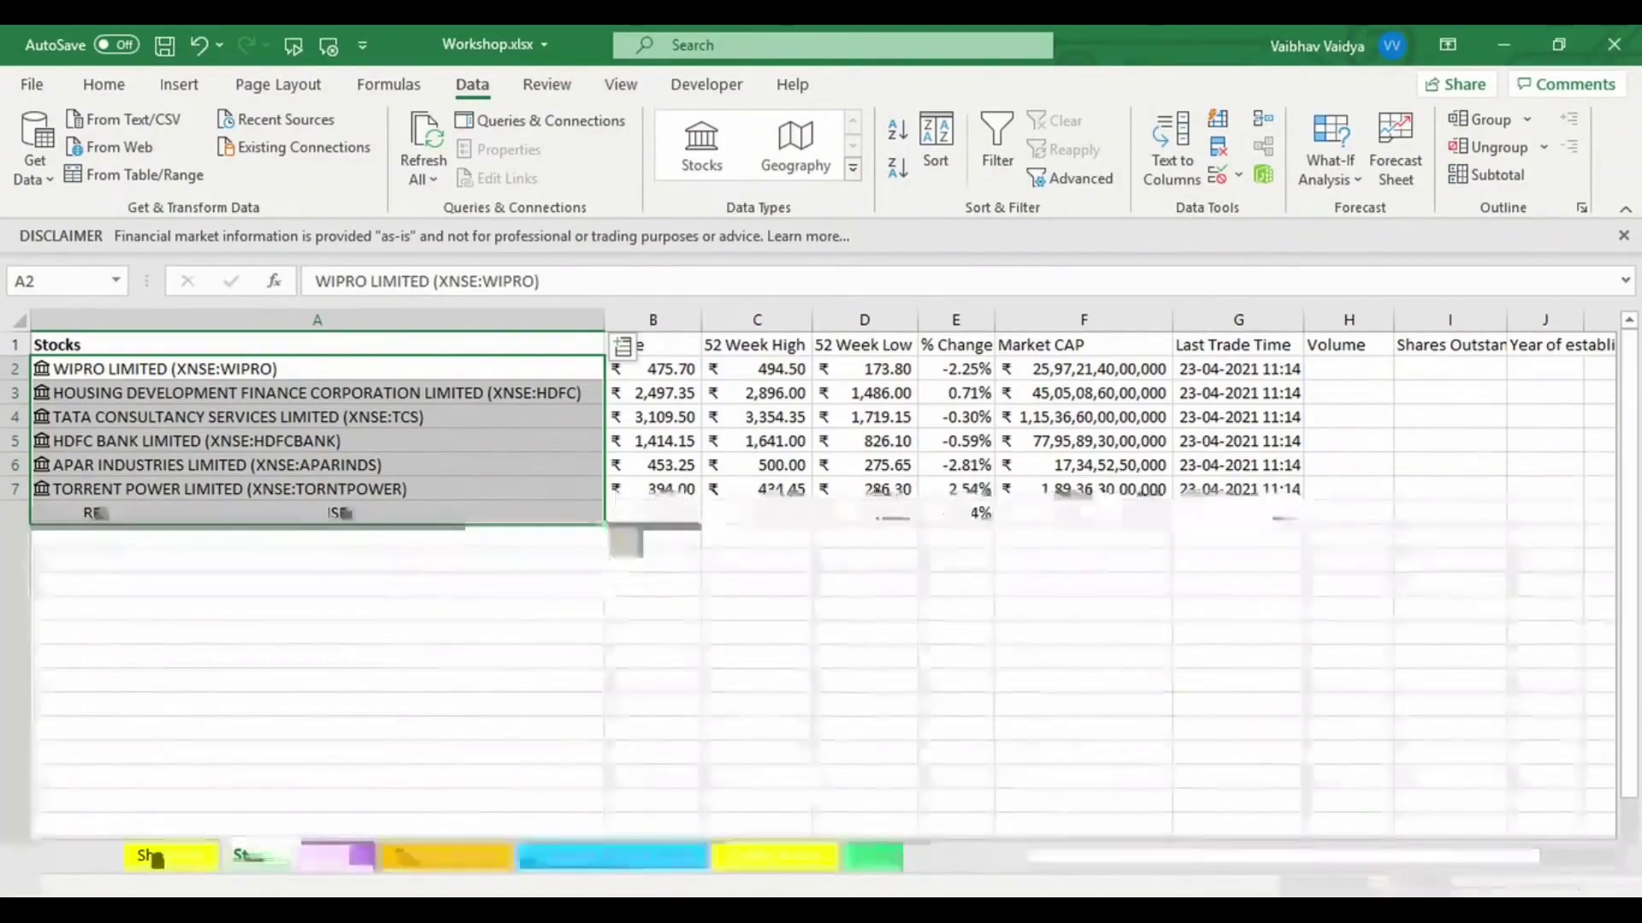
{"action": "left_click", "coordinate": [622, 348]}
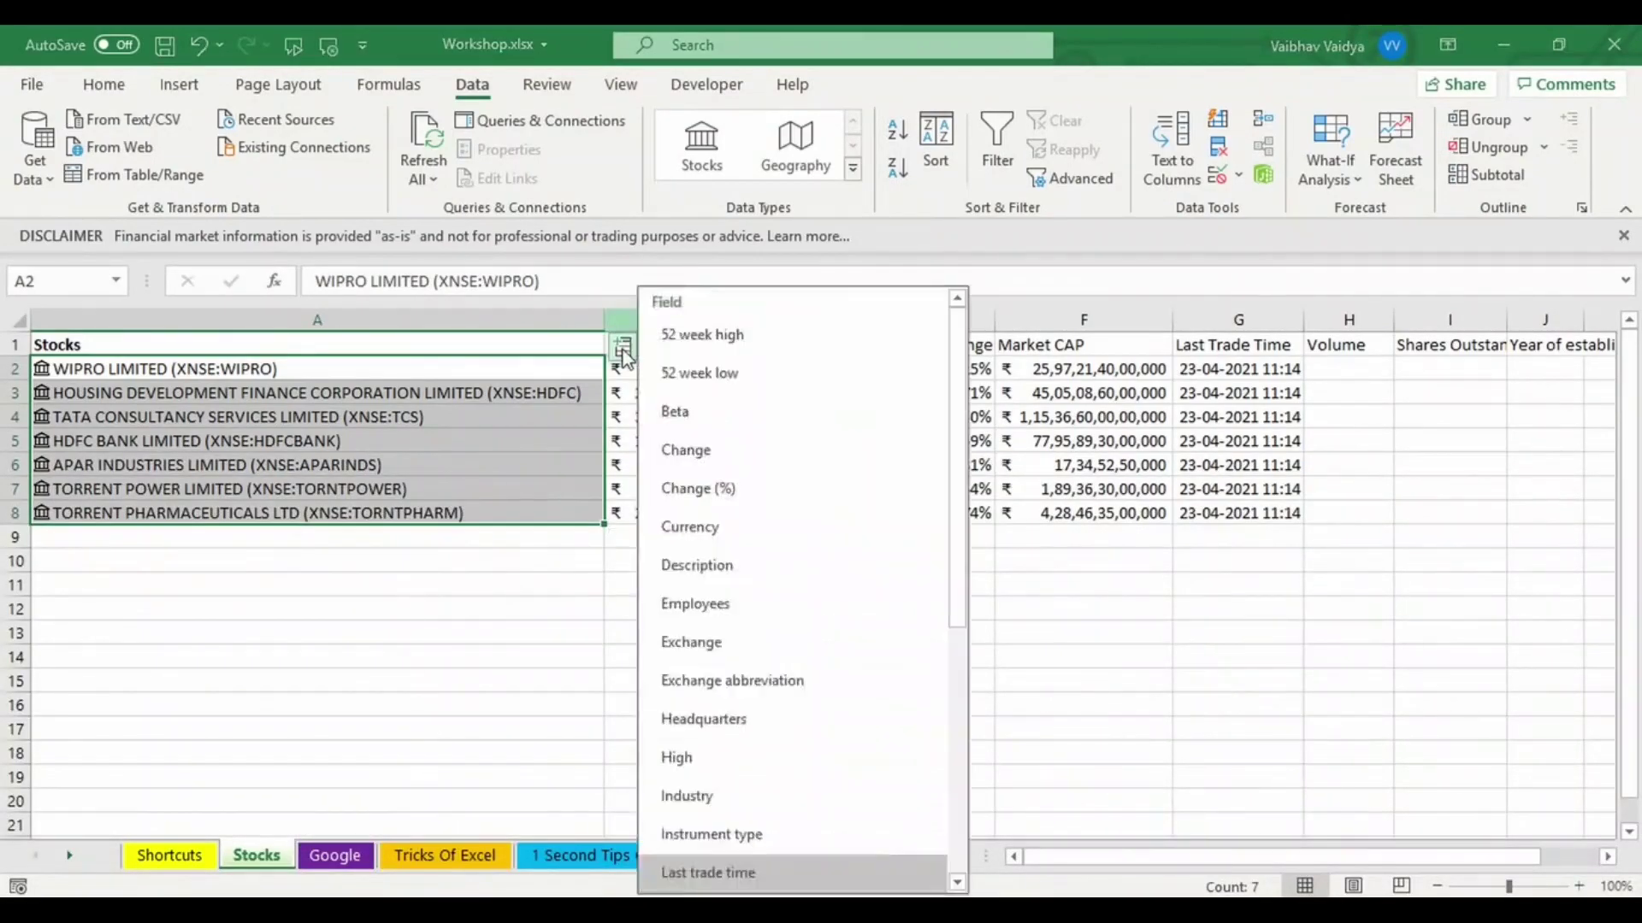
{"action": "left_click_drag", "start_coordinate": [956, 458], "coordinate": [966, 705]}
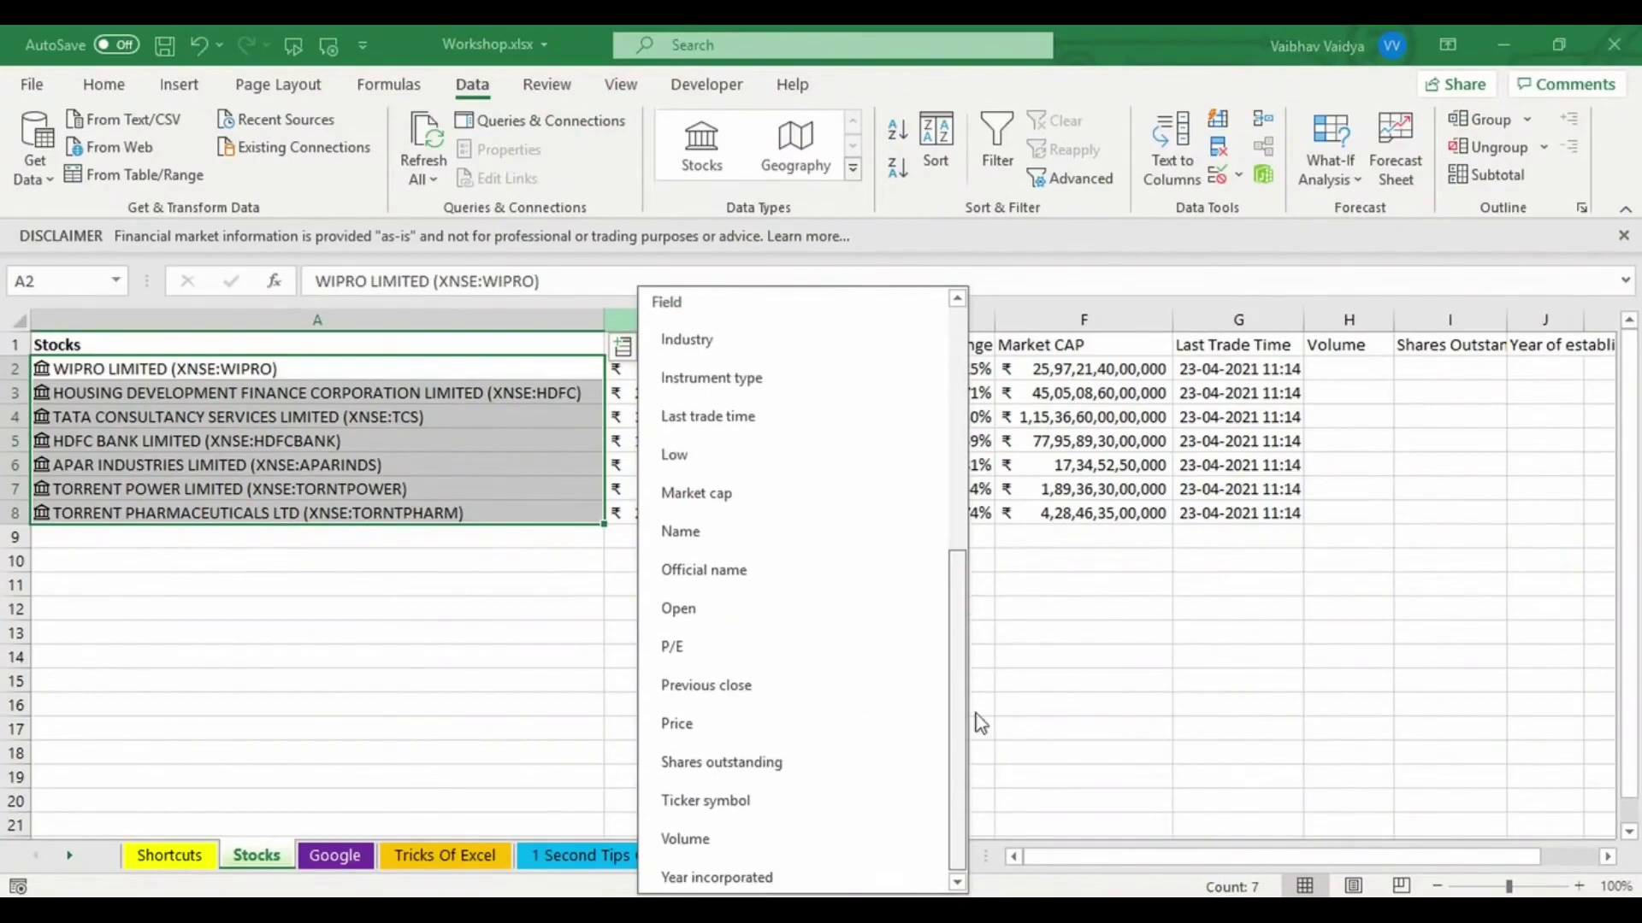
{"action": "left_click", "coordinate": [888, 831]}
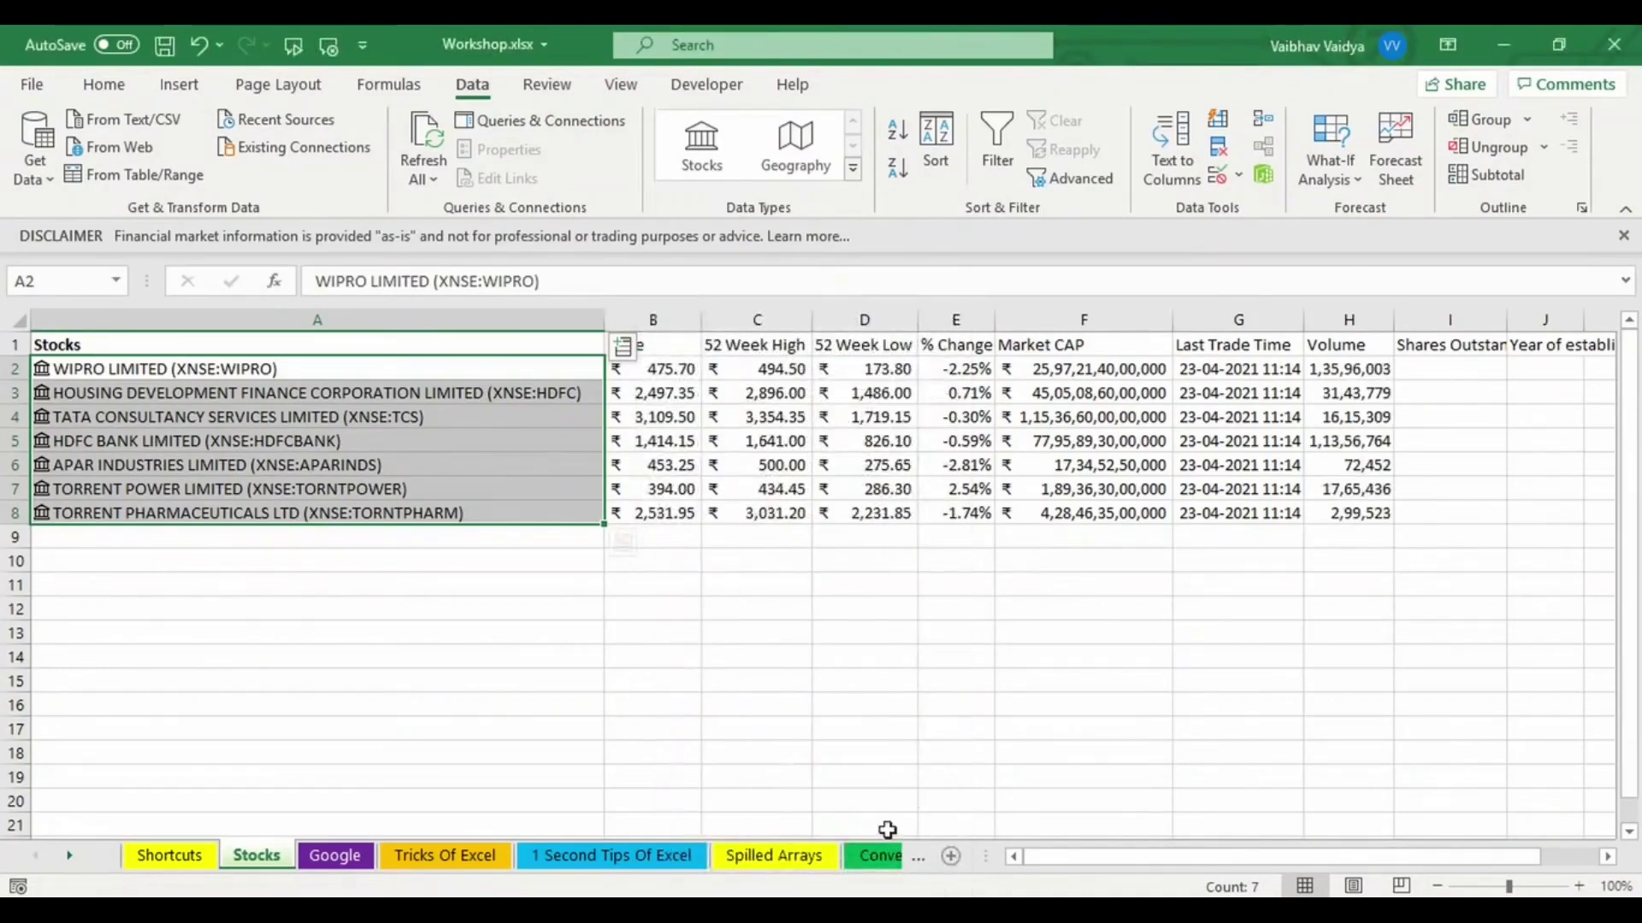
Step: Add Shares Outstanding and Year Incorporated fields in columns I and J
{"action": "left_click", "coordinate": [622, 350]}
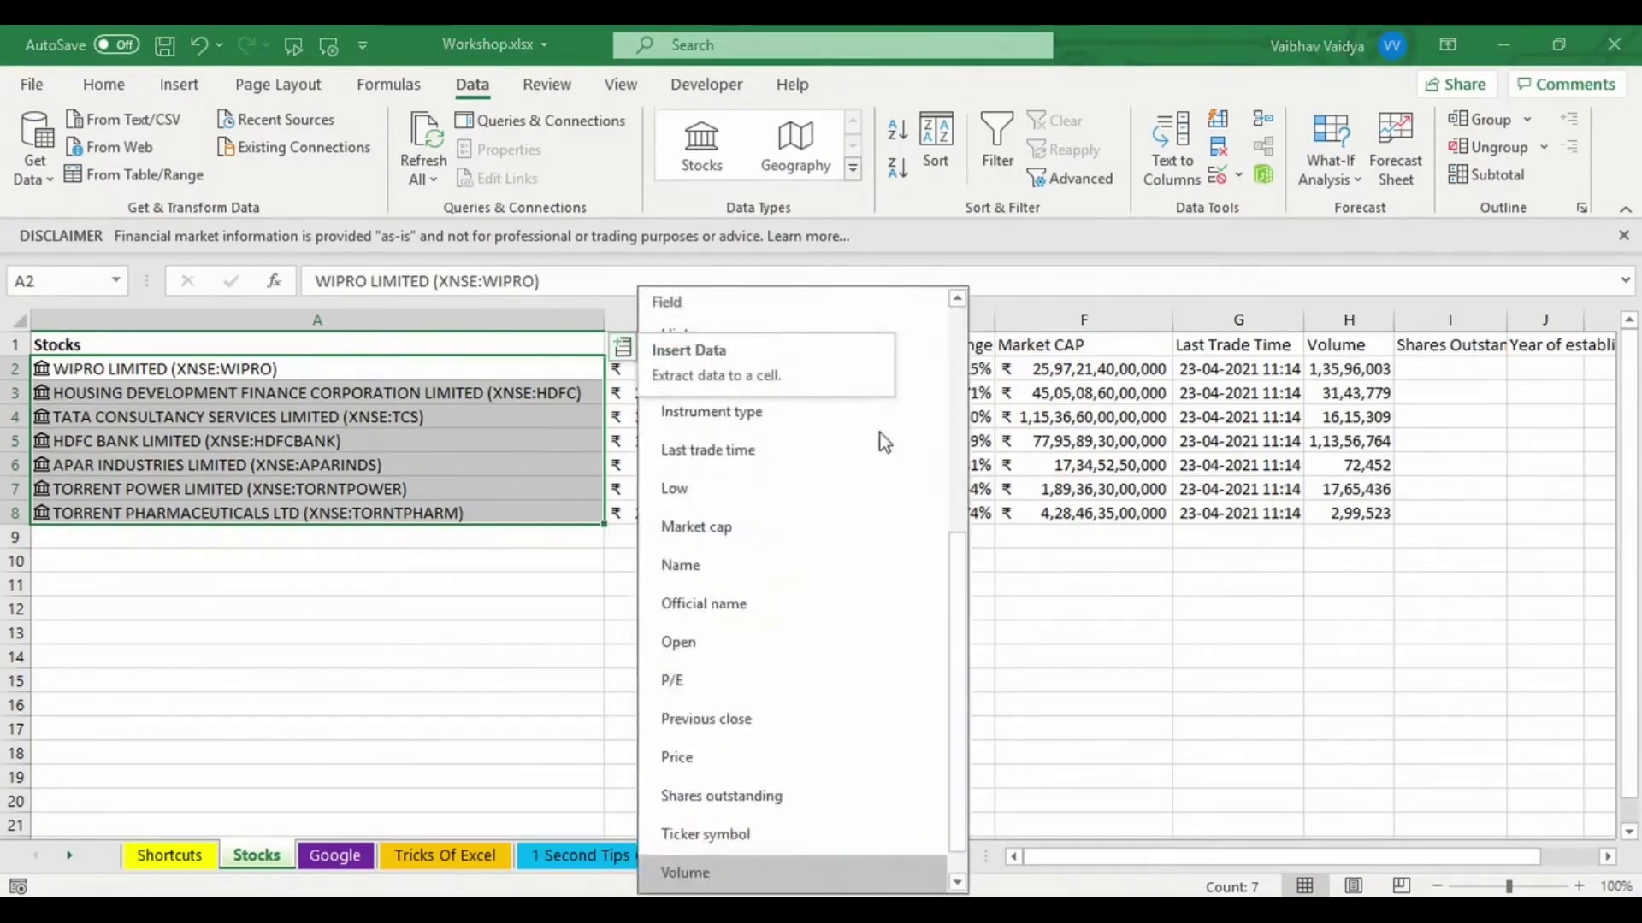
{"action": "left_click", "coordinate": [912, 785]}
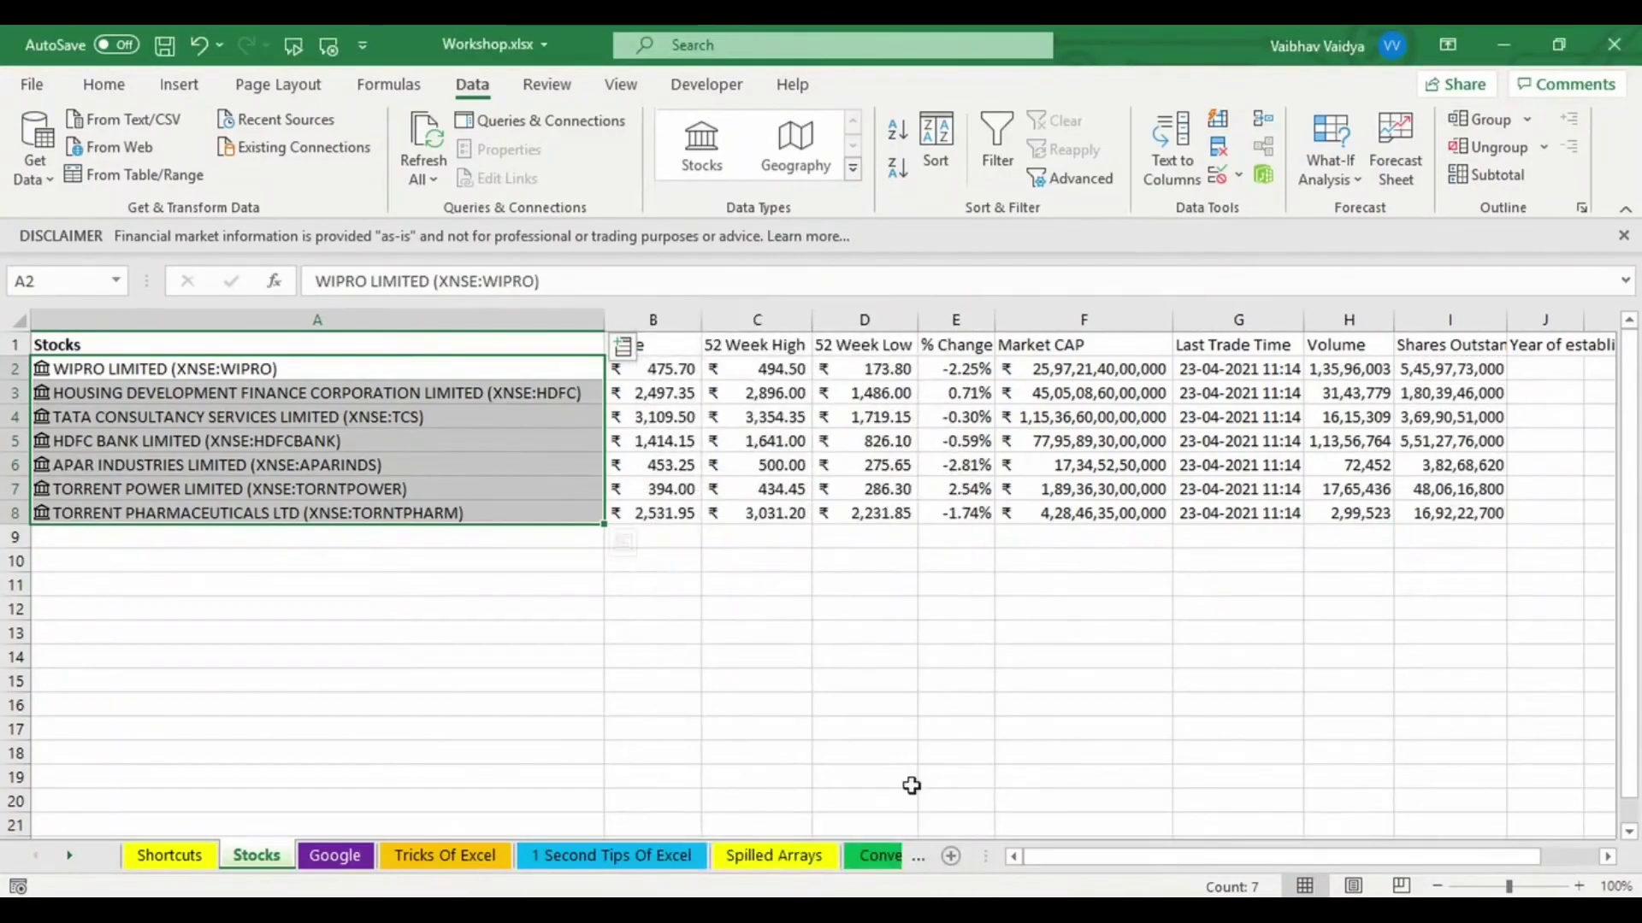
{"action": "left_click", "coordinate": [622, 351]}
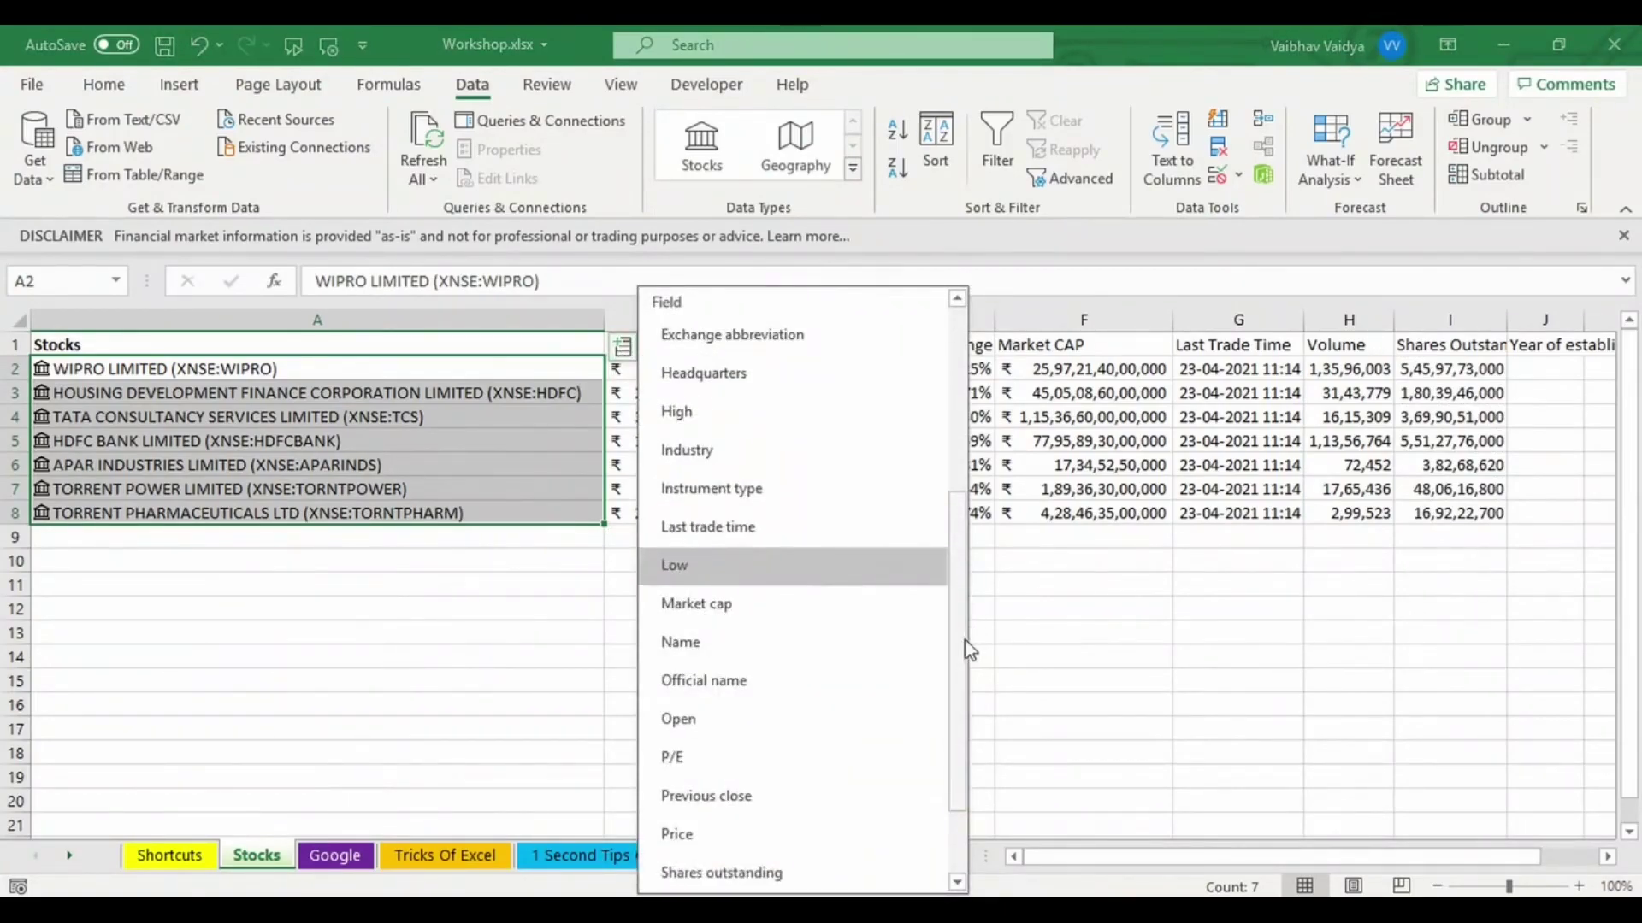
{"action": "left_click_drag", "start_coordinate": [966, 643], "coordinate": [966, 751]}
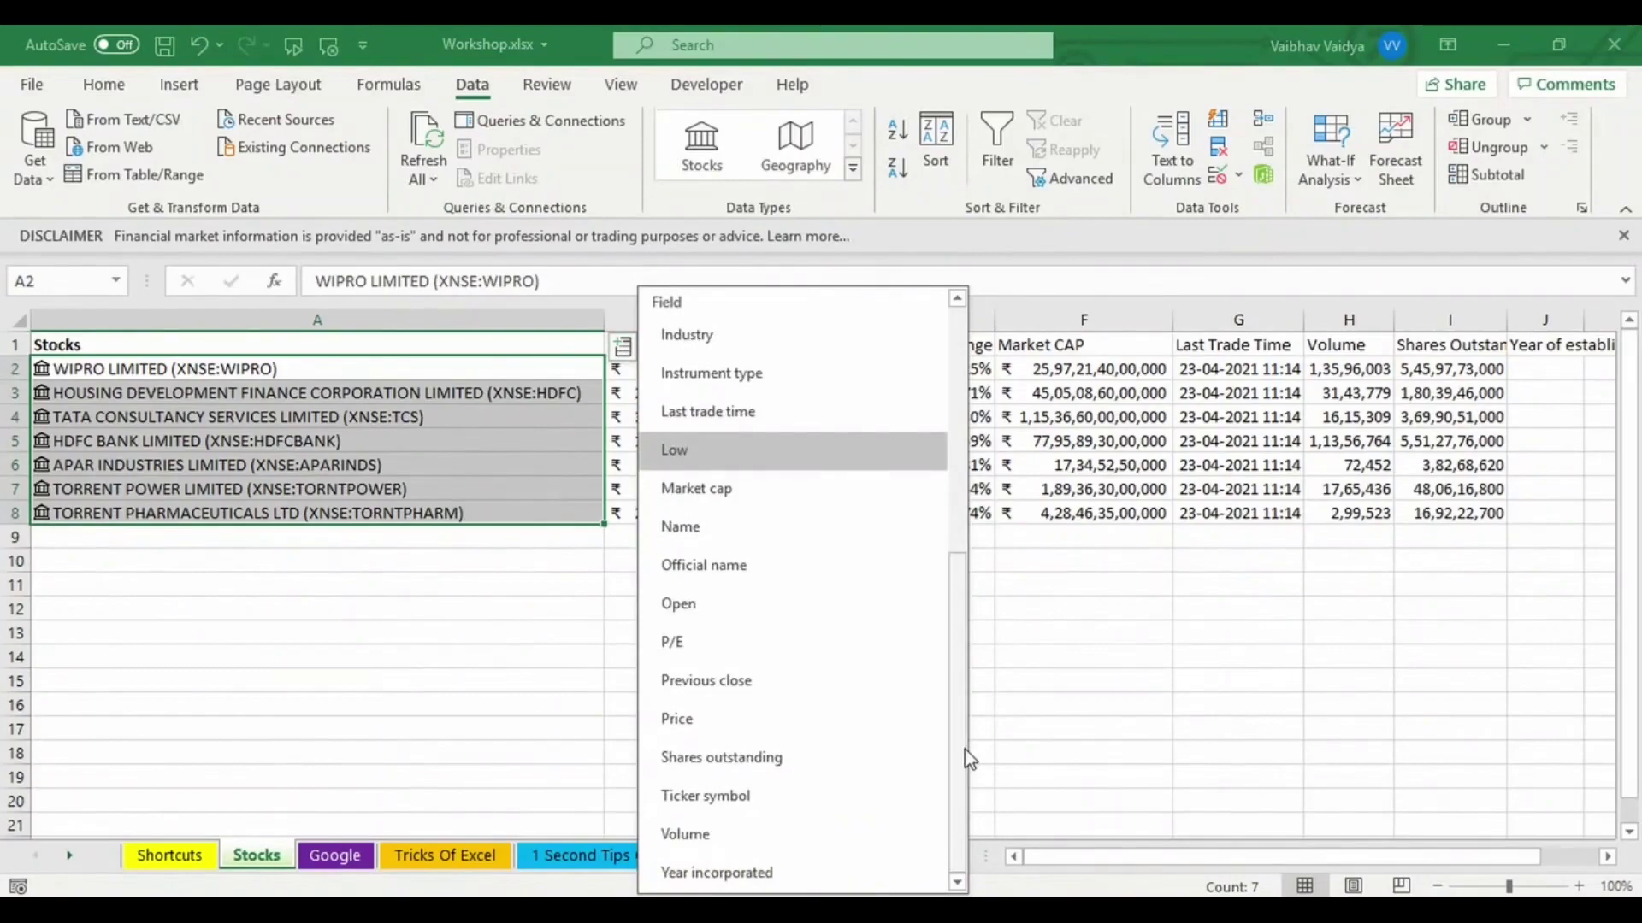
{"action": "left_click", "coordinate": [863, 872]}
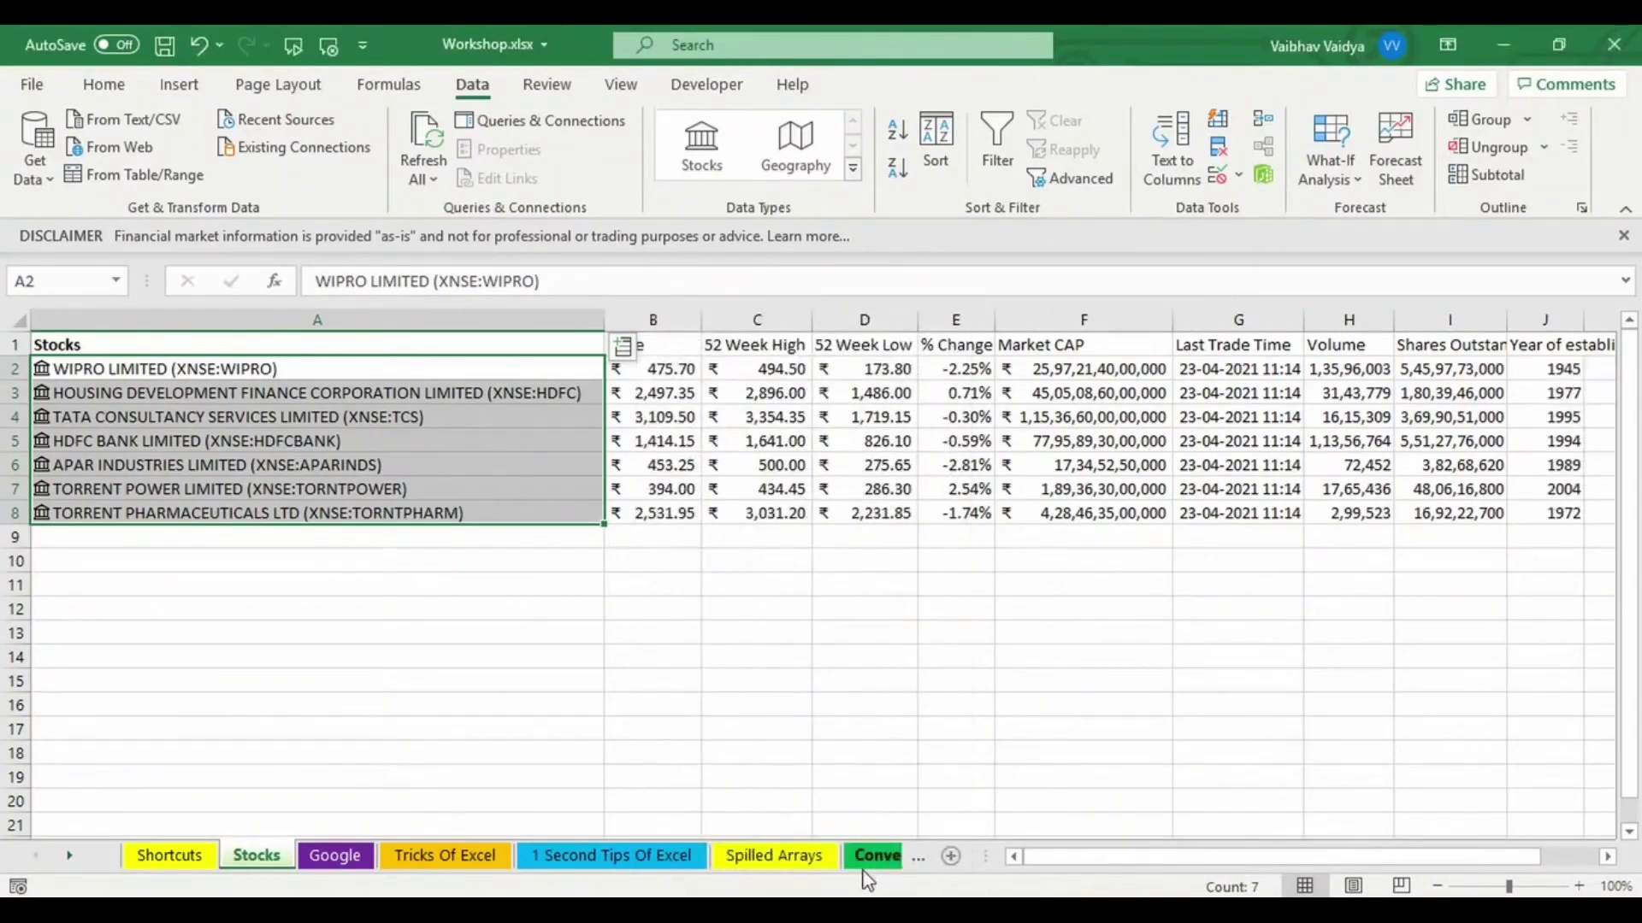
Step: Jump to A1 and select the full table A1:J8 with Ctrl+Shift+Right and Ctrl+Shift+Down
{"action": "key", "text": "ctrl+Home"}
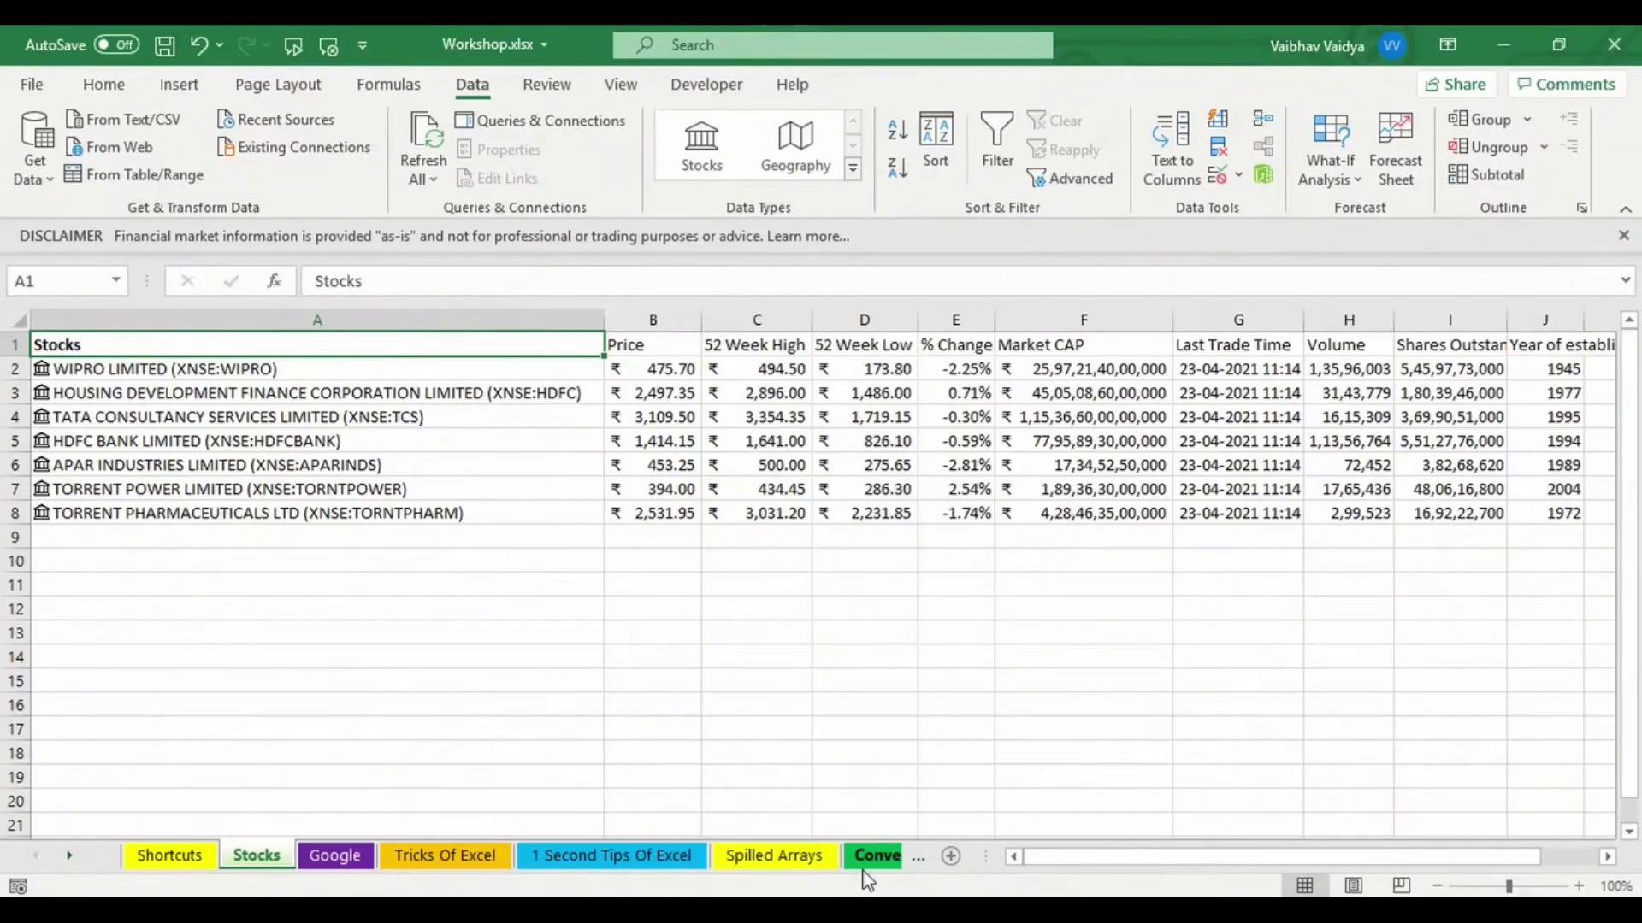
{"action": "key", "text": "ctrl+shift+Right"}
{"action": "key", "text": "ctrl+shift+Down"}
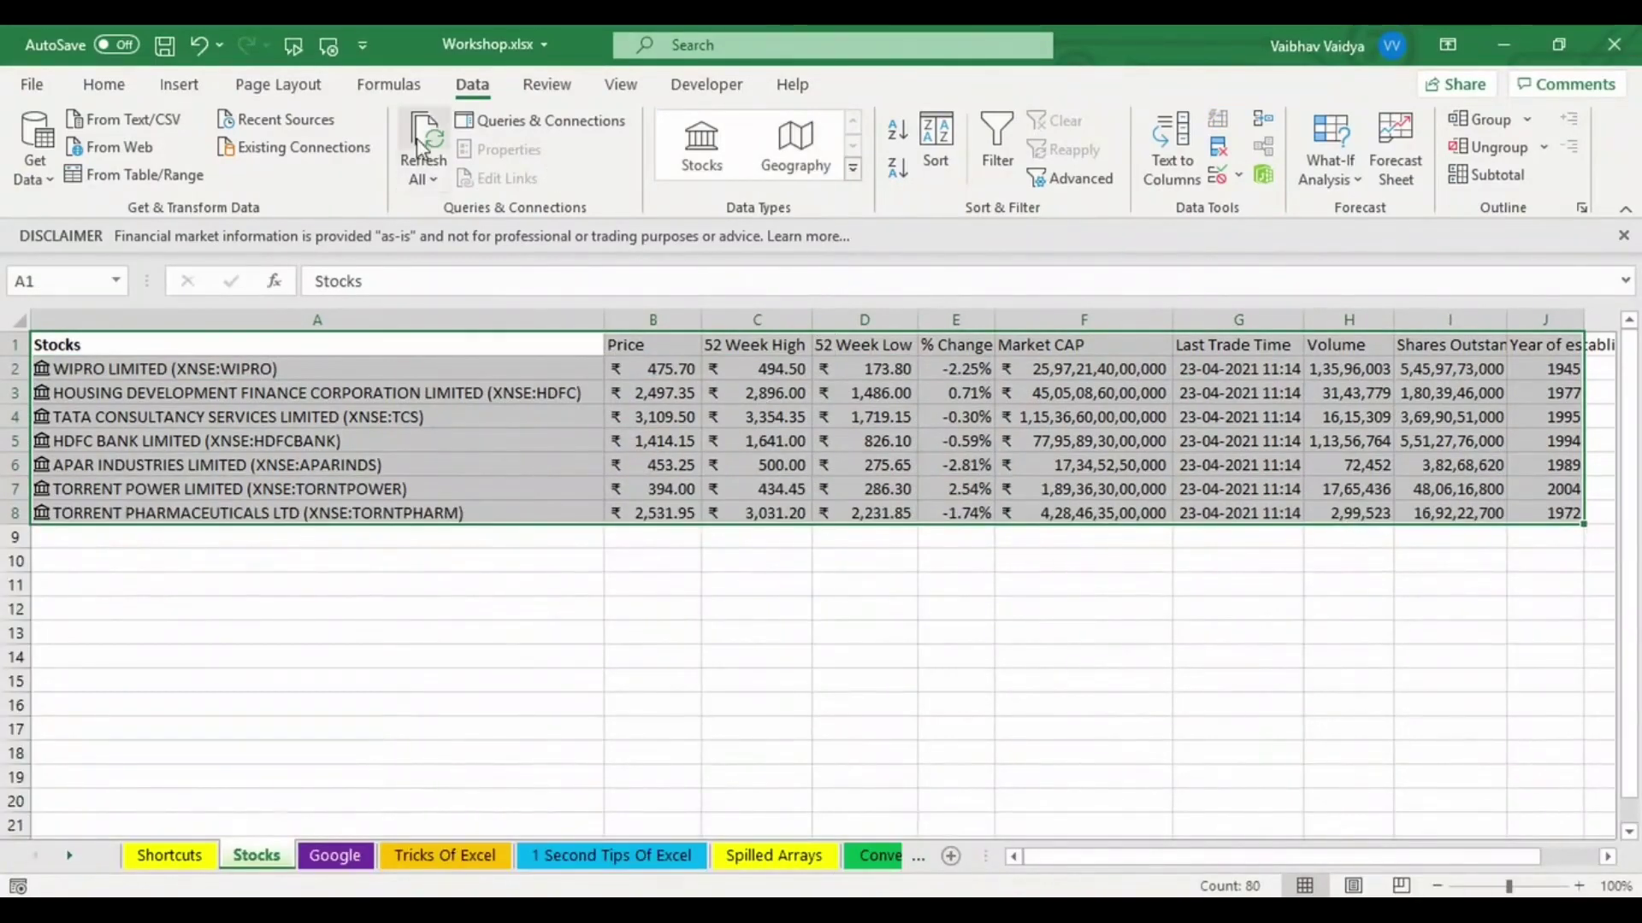
Step: Insert a 2-D line chart of Price, 52 Week High and 52 Week Low from A1:D8
{"action": "left_click", "coordinate": [178, 85]}
{"action": "left_click", "coordinate": [246, 344]}
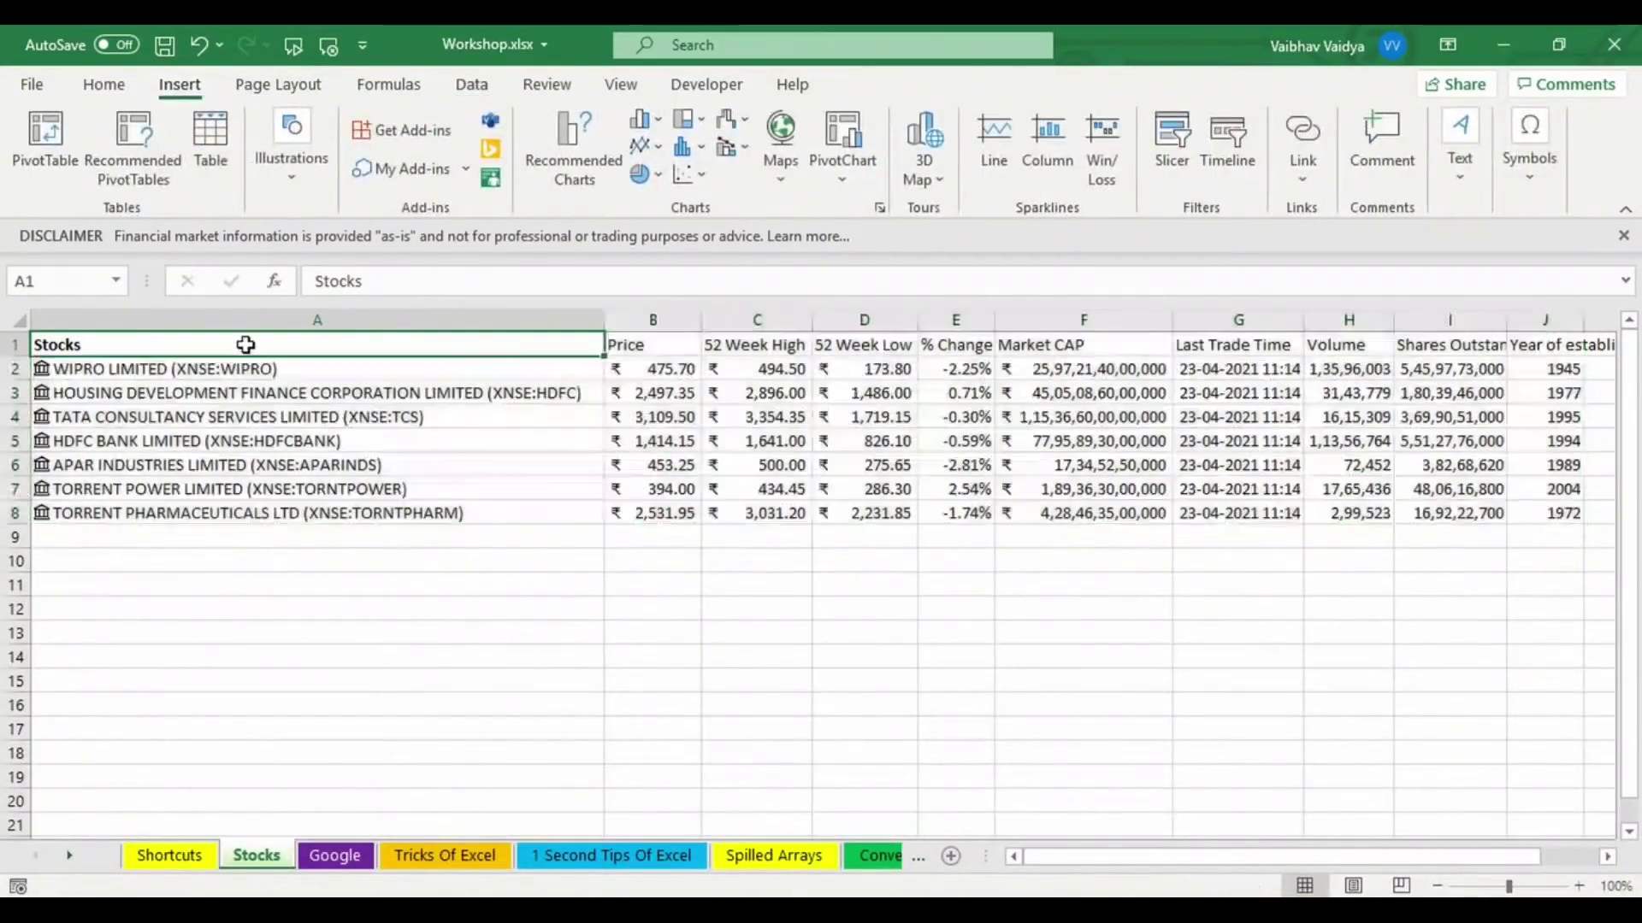
{"action": "key", "text": "shift+Right"}
{"action": "key", "text": "shift+Right"}
{"action": "key", "text": "shift+Right"}
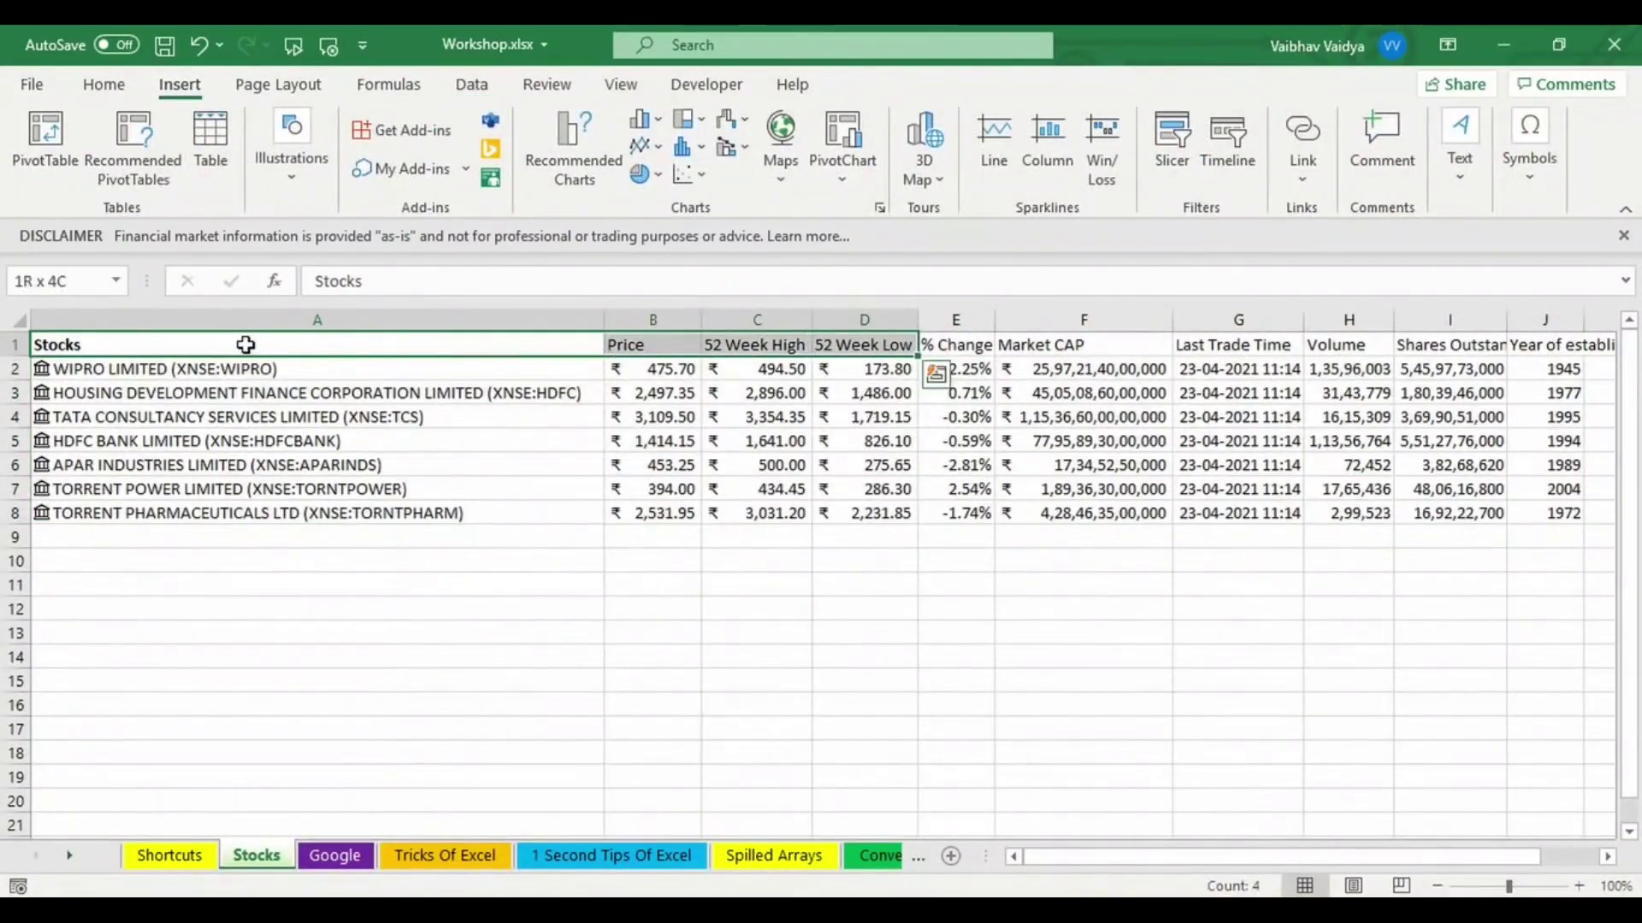
{"action": "key", "text": "shift+Down"}
{"action": "key", "text": "shift+Down"}
{"action": "key", "text": "shift+Down"}
{"action": "key", "text": "shift+Down"}
{"action": "key", "text": "shift+Down"}
{"action": "key", "text": "shift+Down"}
{"action": "key", "text": "shift+Down"}
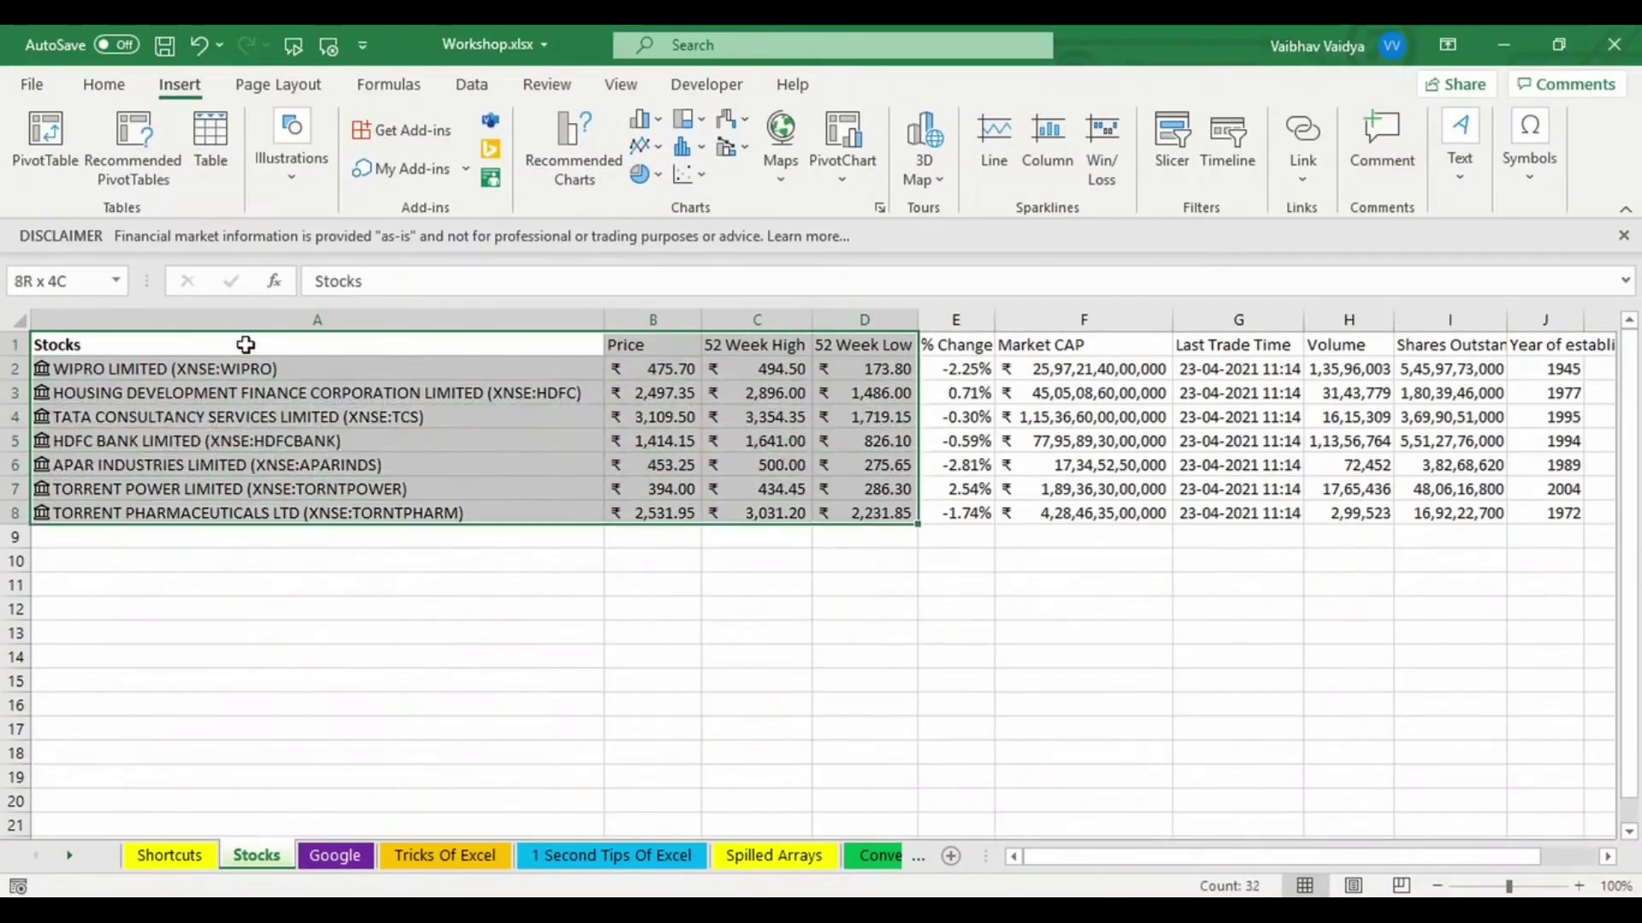
{"action": "left_click", "coordinate": [660, 146]}
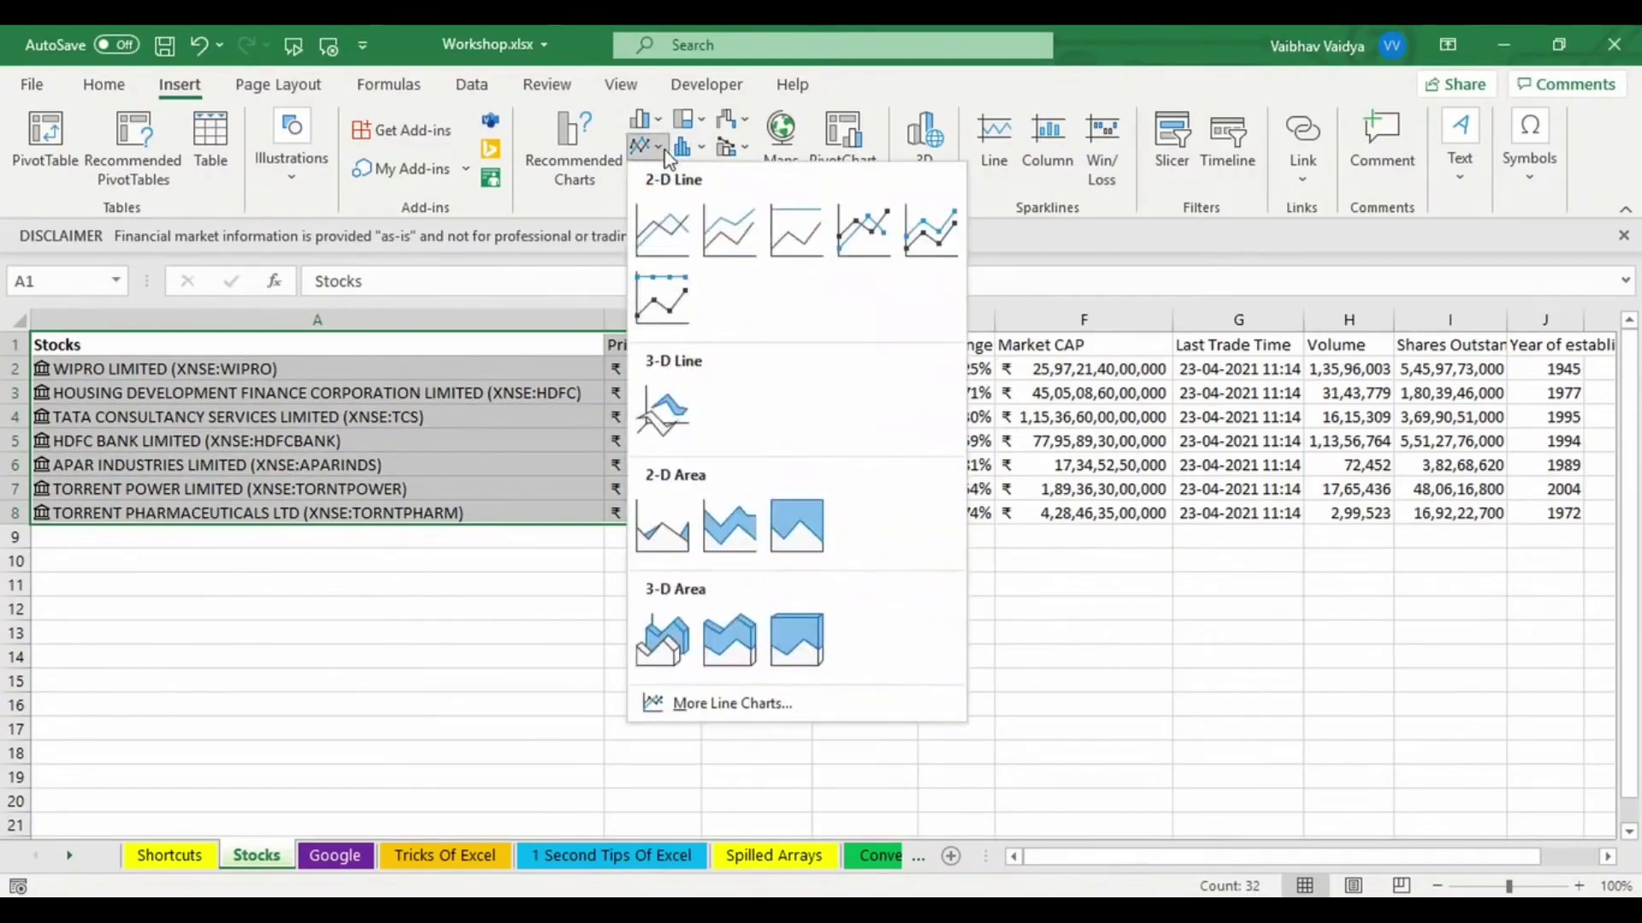
{"action": "left_click", "coordinate": [664, 248]}
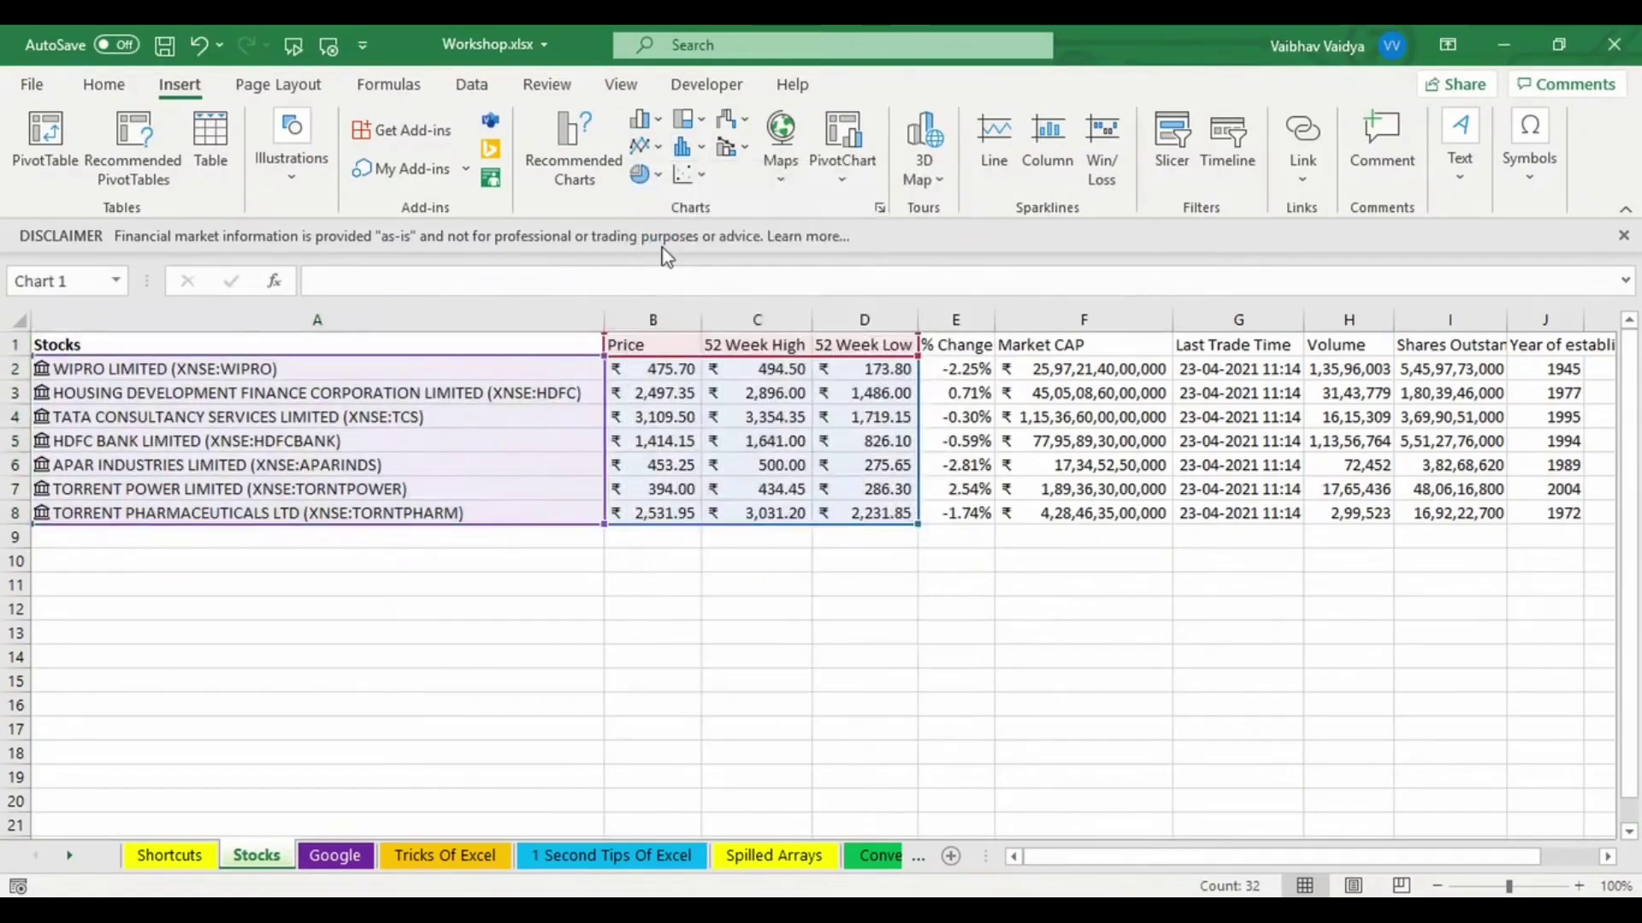